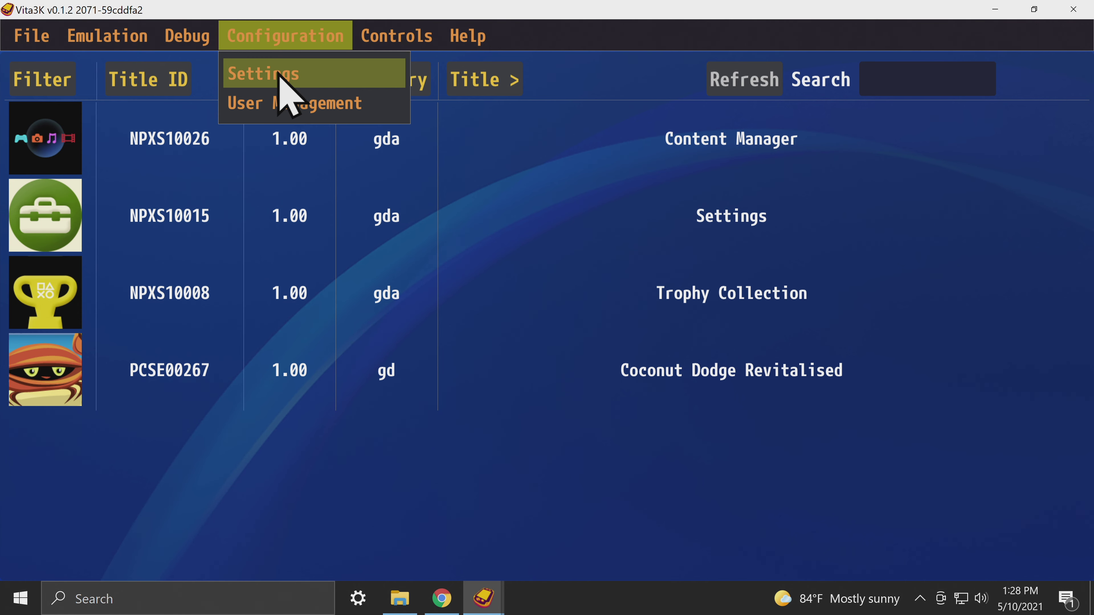
Step: Open the emulator settings and view the explanation of the Live Area App Screen option
{"action": "left_click", "coordinate": [280, 75]}
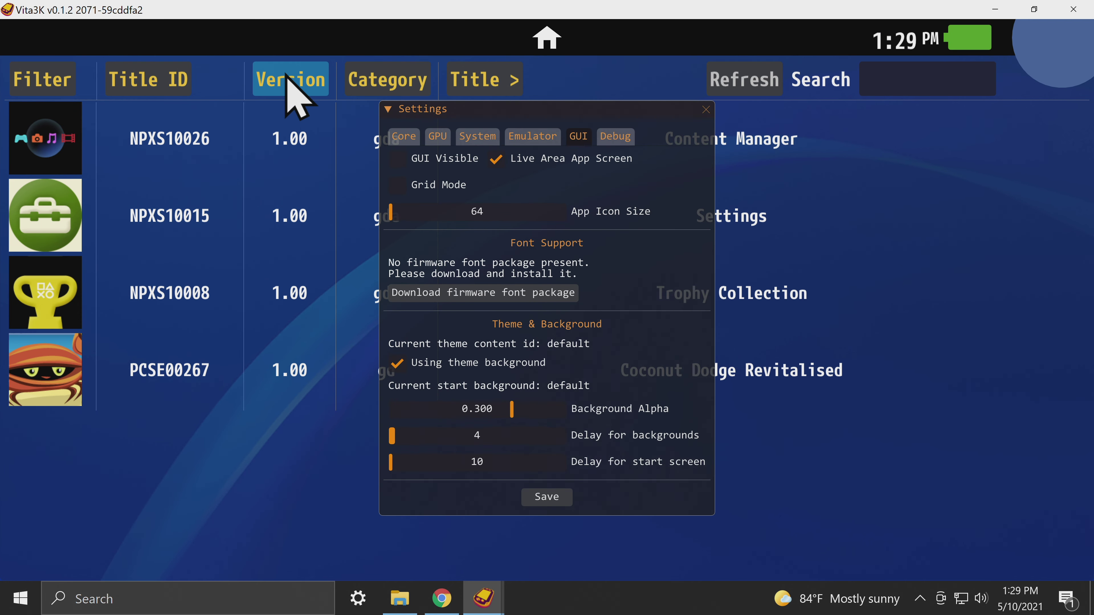
{"action": "mouse_move", "coordinate": [513, 172]}
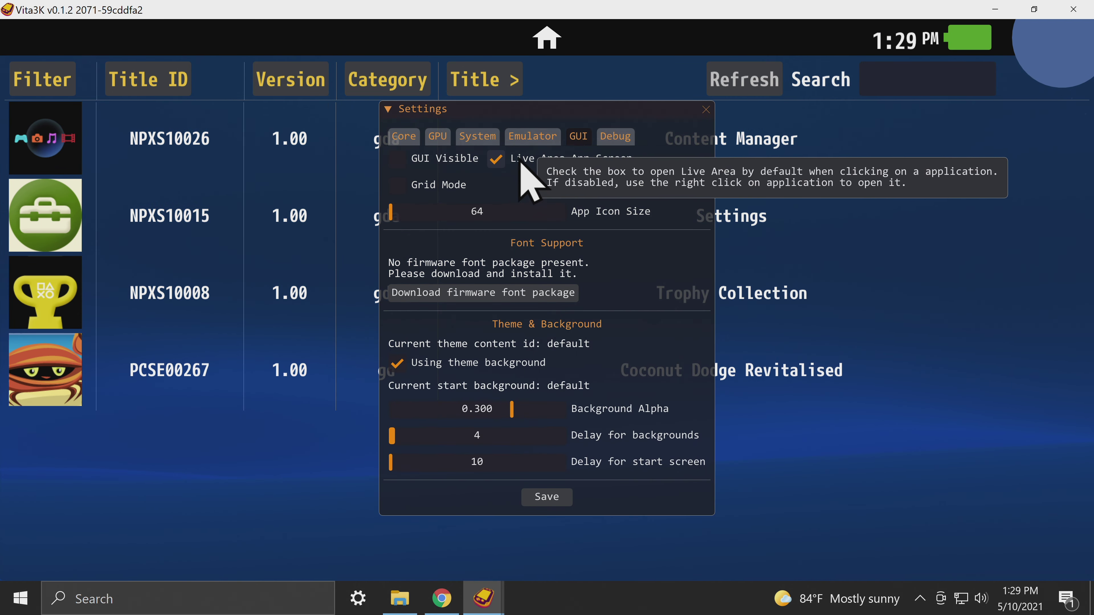
Step: Load the last app, PCSE00267, and start Coconut Dodge Revitalised from its live area
{"action": "left_click", "coordinate": [107, 36]}
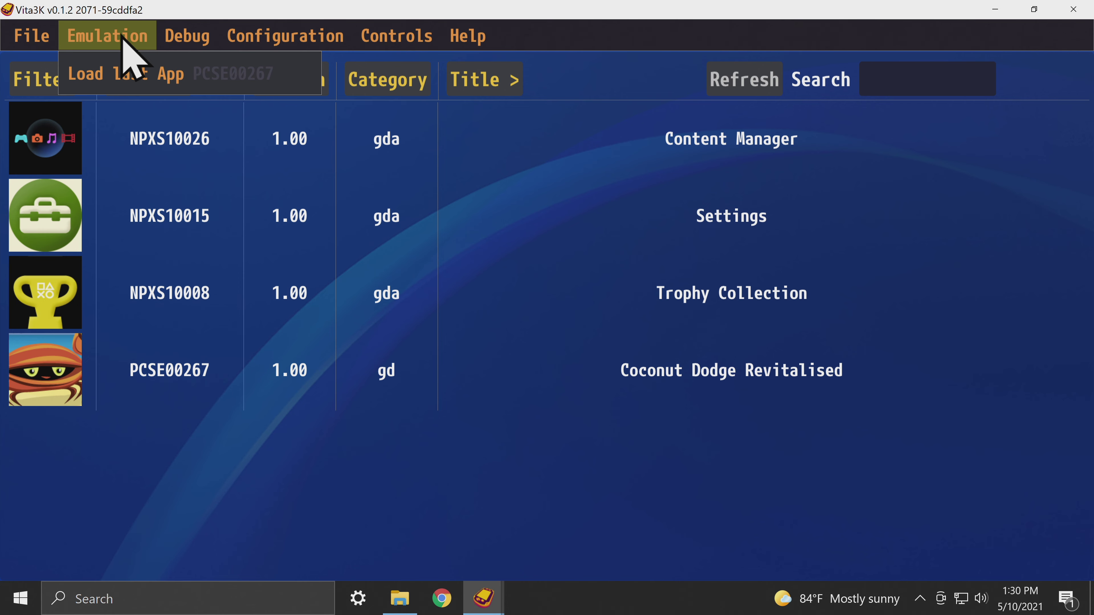
{"action": "left_click", "coordinate": [120, 74]}
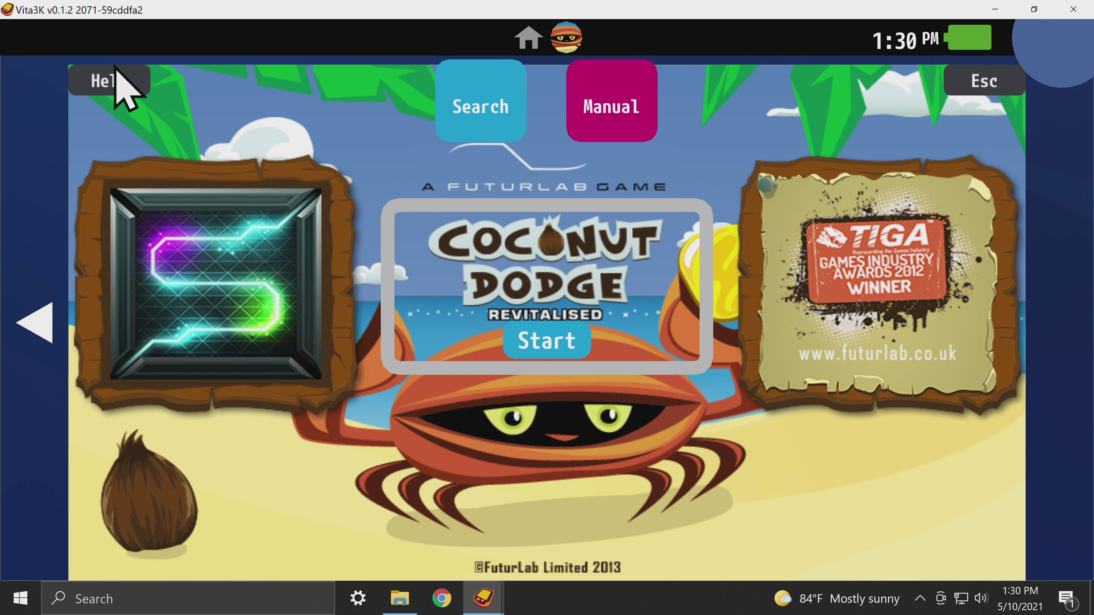
{"action": "left_click", "coordinate": [513, 349]}
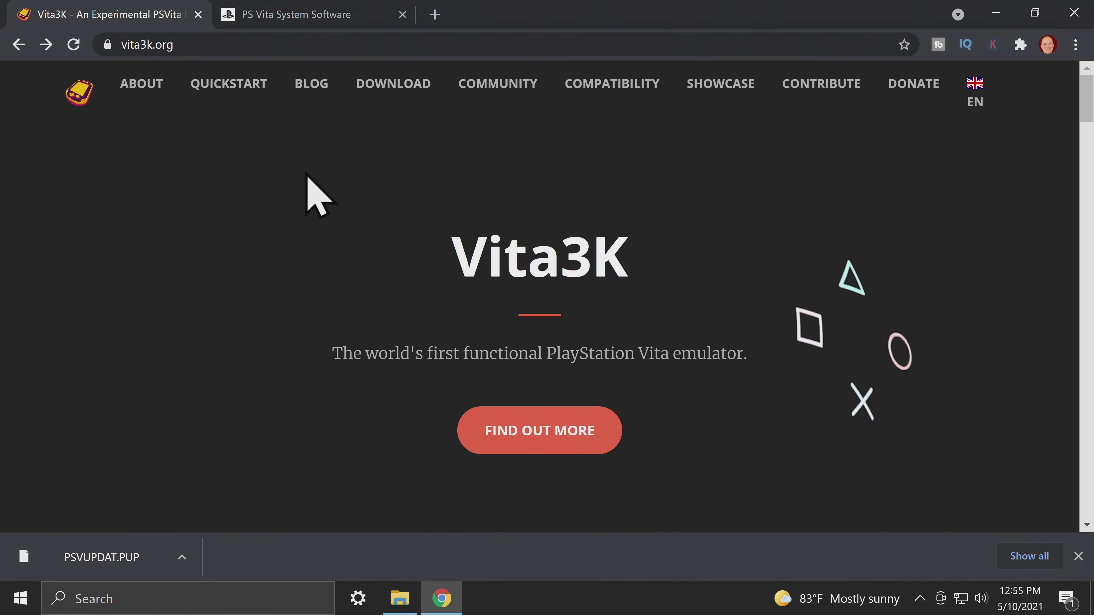
Step: In the browser, download the Windows nightly build of Vita3K from the site's download section
{"action": "left_click", "coordinate": [393, 84]}
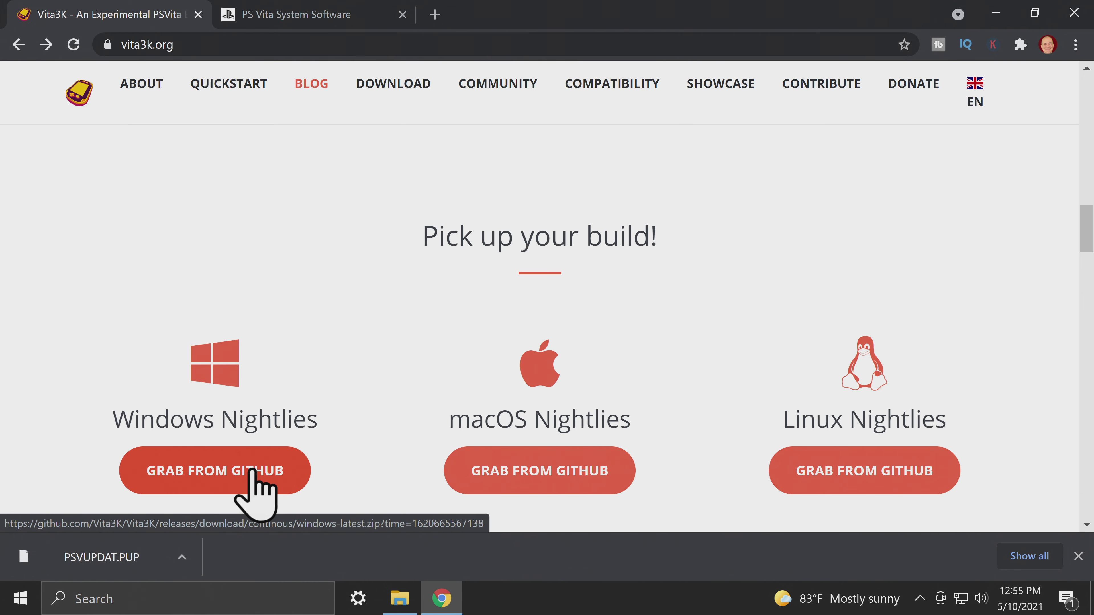
{"action": "left_click", "coordinate": [253, 471]}
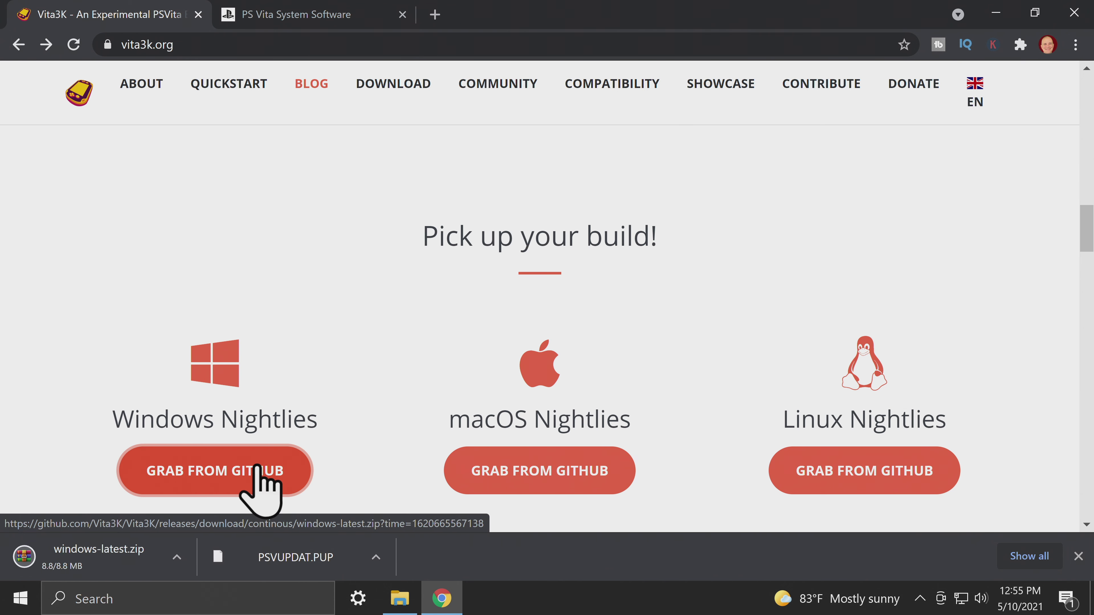
Step: Open the Vita3K Quickstart guide, review the hardware requirements and download the Visual C++ 2015-2019 Redistributable
{"action": "left_click", "coordinate": [241, 86]}
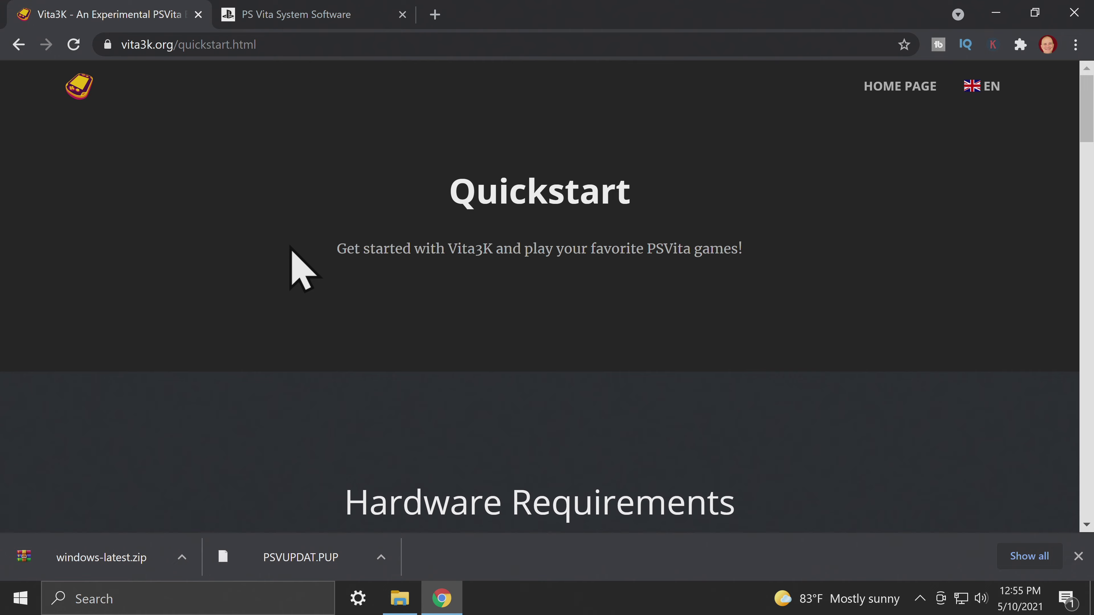
{"action": "scroll", "coordinate": [350, 273], "scroll_direction": "down", "scroll_amount": 8}
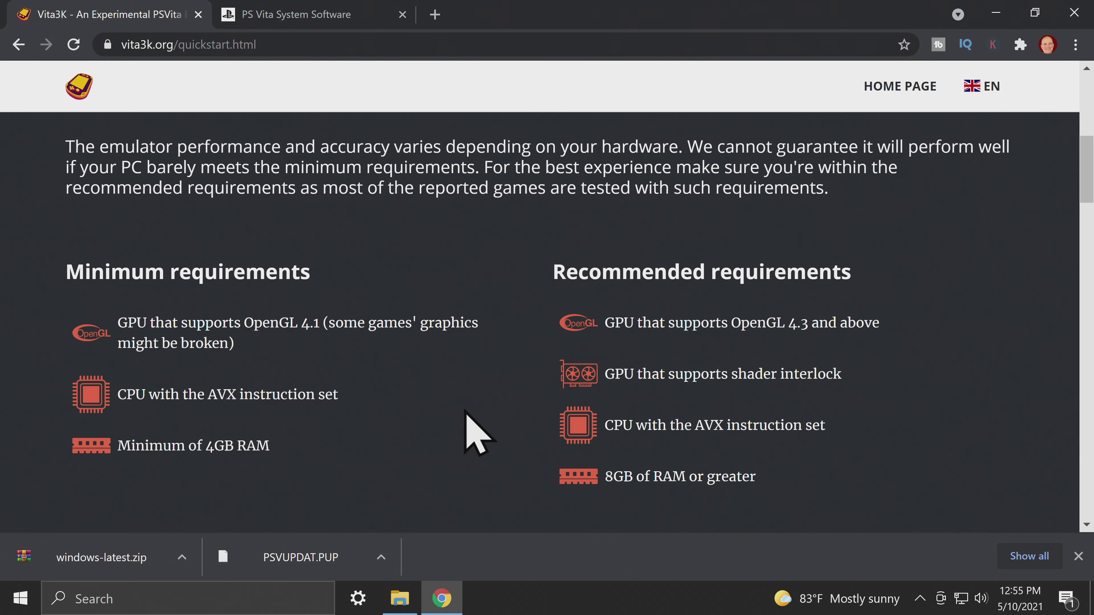
{"action": "scroll", "coordinate": [465, 412], "scroll_direction": "down", "scroll_amount": 7}
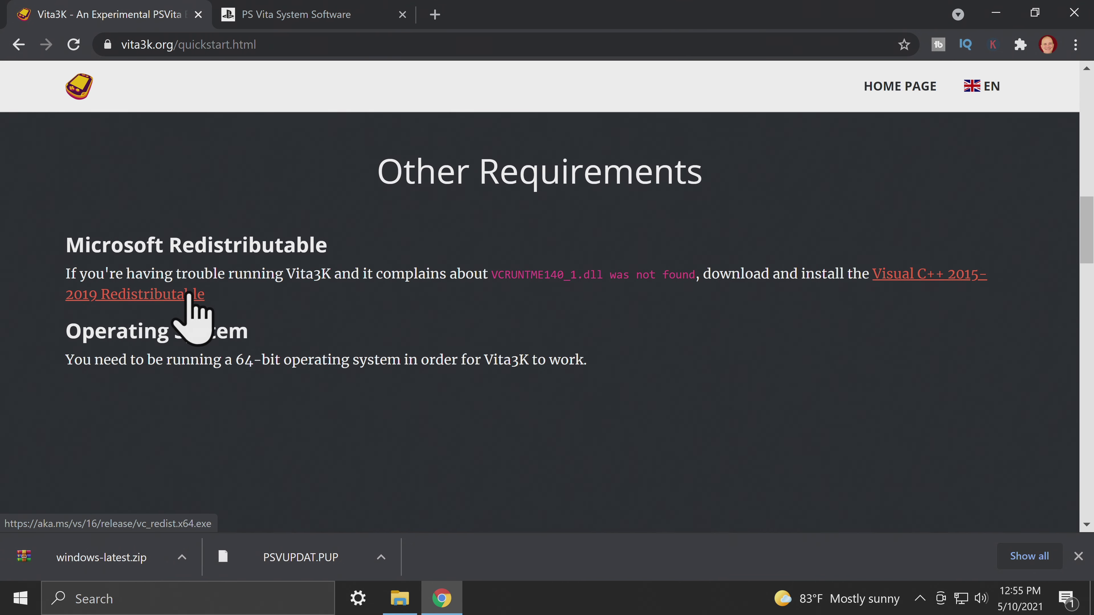
{"action": "scroll", "coordinate": [342, 337], "scroll_direction": "down", "scroll_amount": 6}
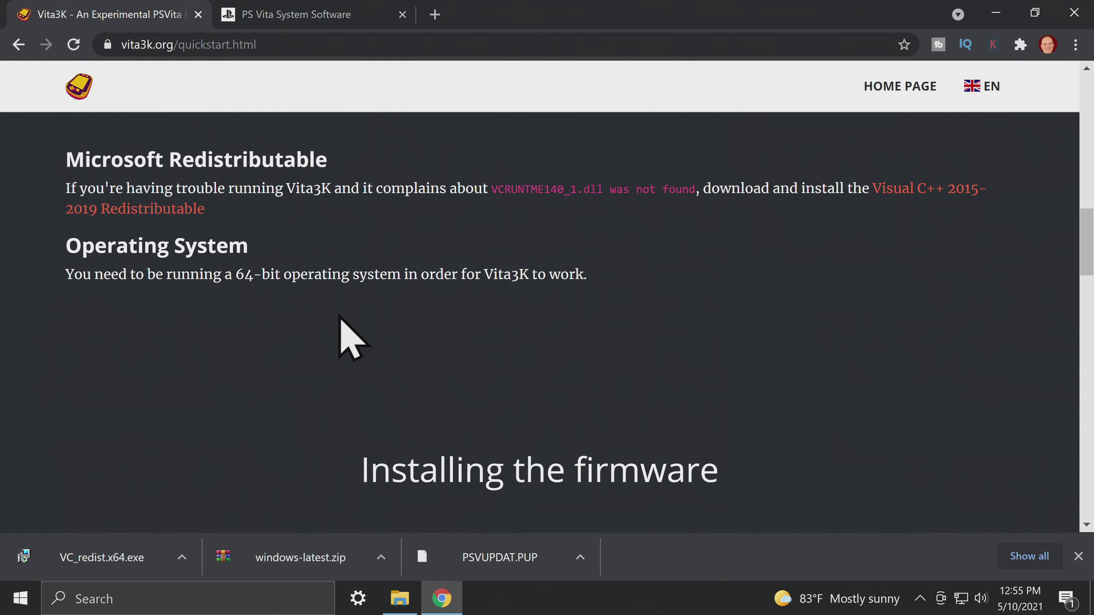
Step: Read the guide's firmware installation section and switch to the PS Vita System Software page
{"action": "scroll", "coordinate": [339, 308], "scroll_direction": "down", "scroll_amount": 2}
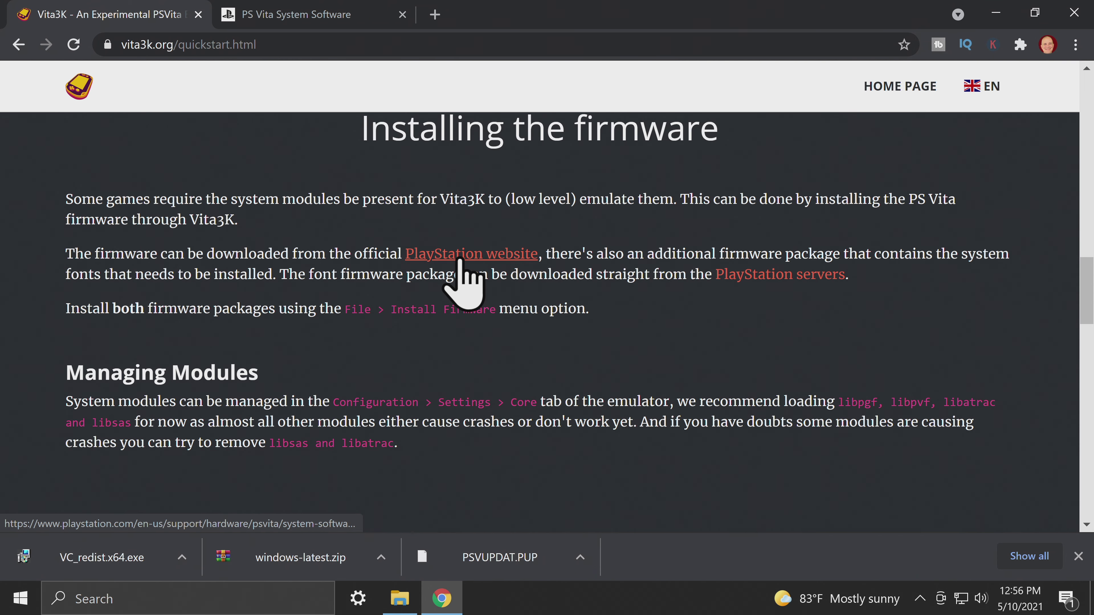
{"action": "left_click", "coordinate": [278, 16]}
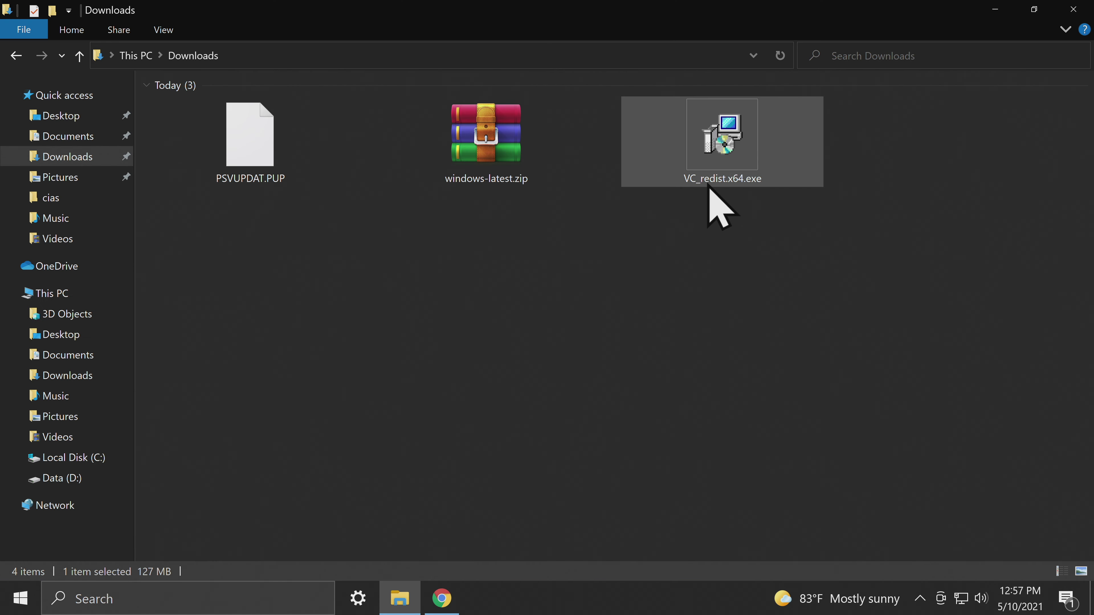
Step: Install the Visual C++ 2015-2019 Redistributable as administrator, accepting the license terms, and delete its VC_redist.x64.exe installer from Downloads
{"action": "right_click", "coordinate": [724, 153]}
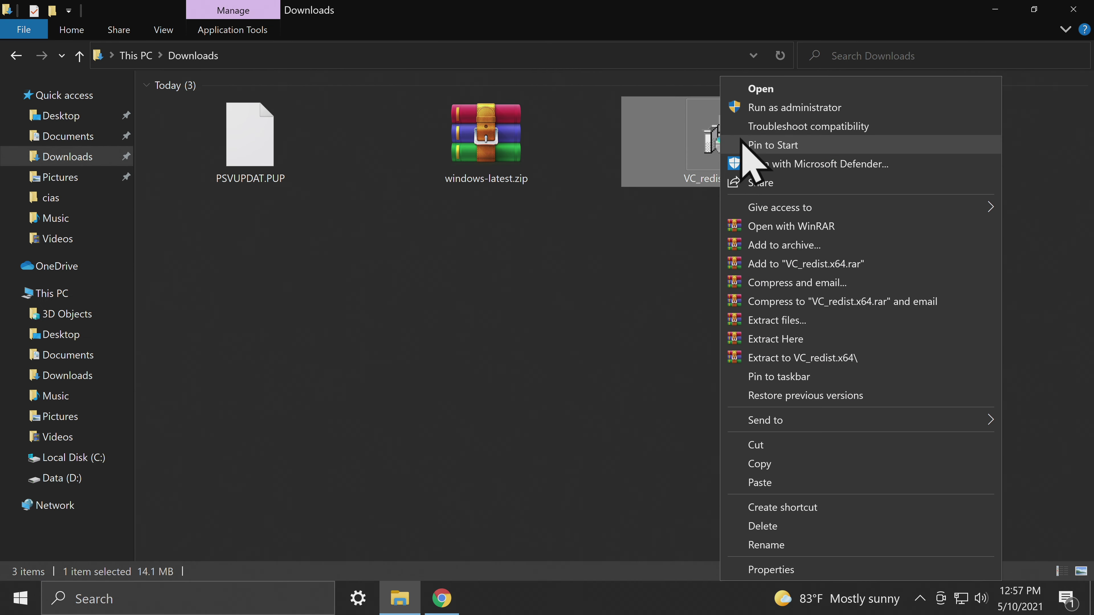
{"action": "left_click", "coordinate": [772, 107]}
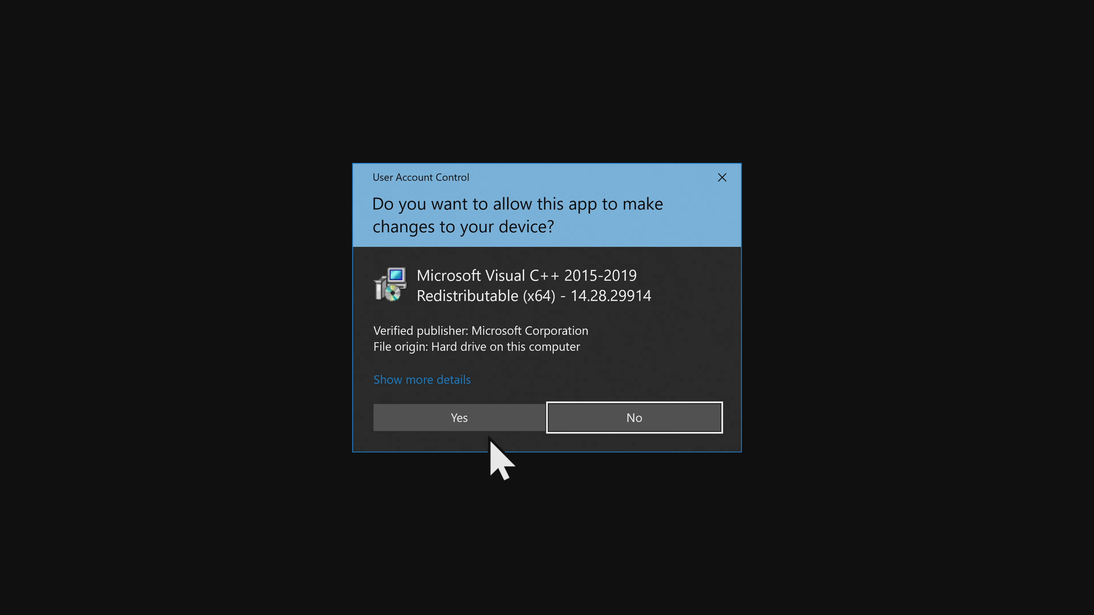
{"action": "left_click", "coordinate": [494, 423]}
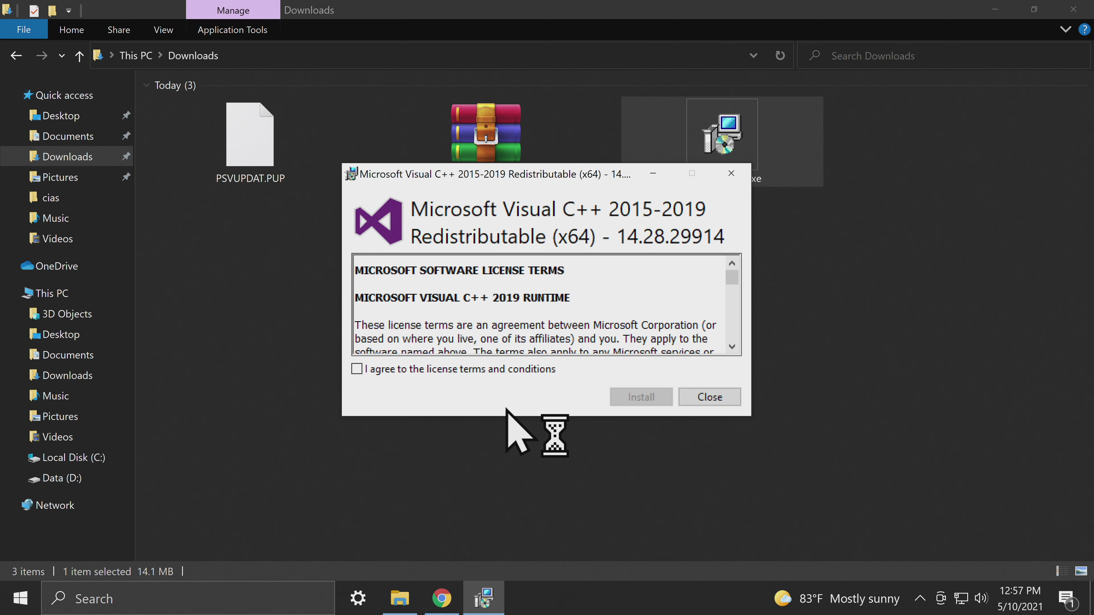
{"action": "left_click", "coordinate": [358, 371]}
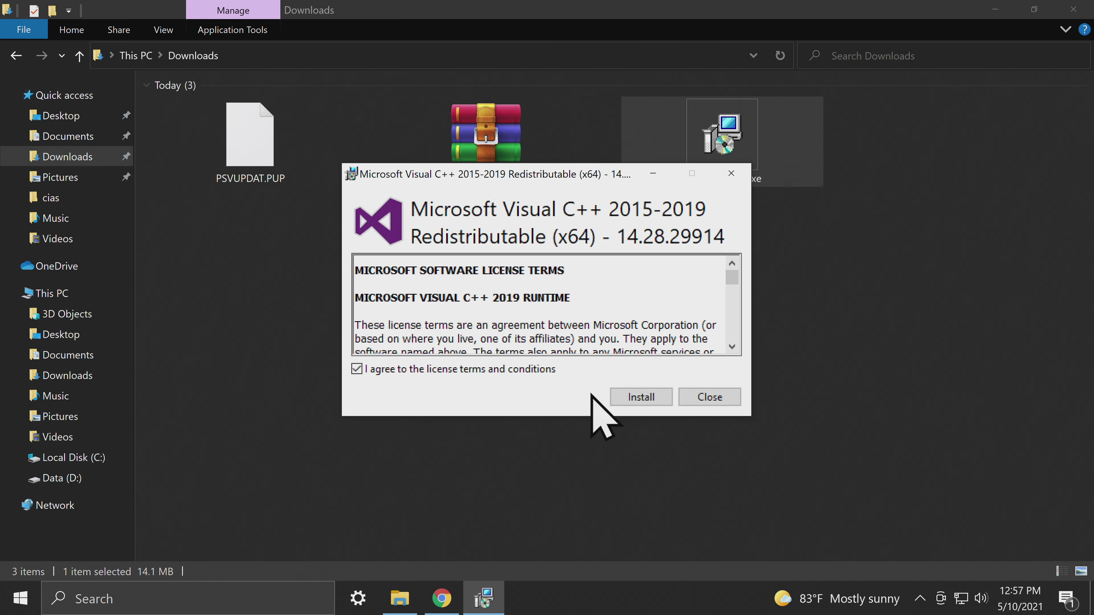
{"action": "left_click", "coordinate": [630, 397]}
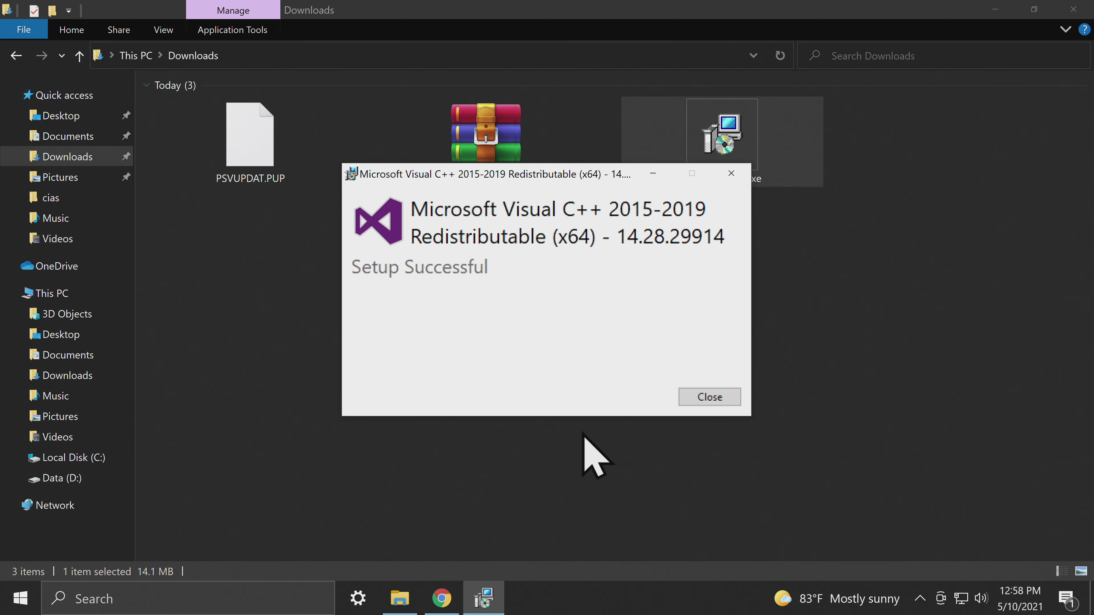
{"action": "left_click", "coordinate": [697, 396]}
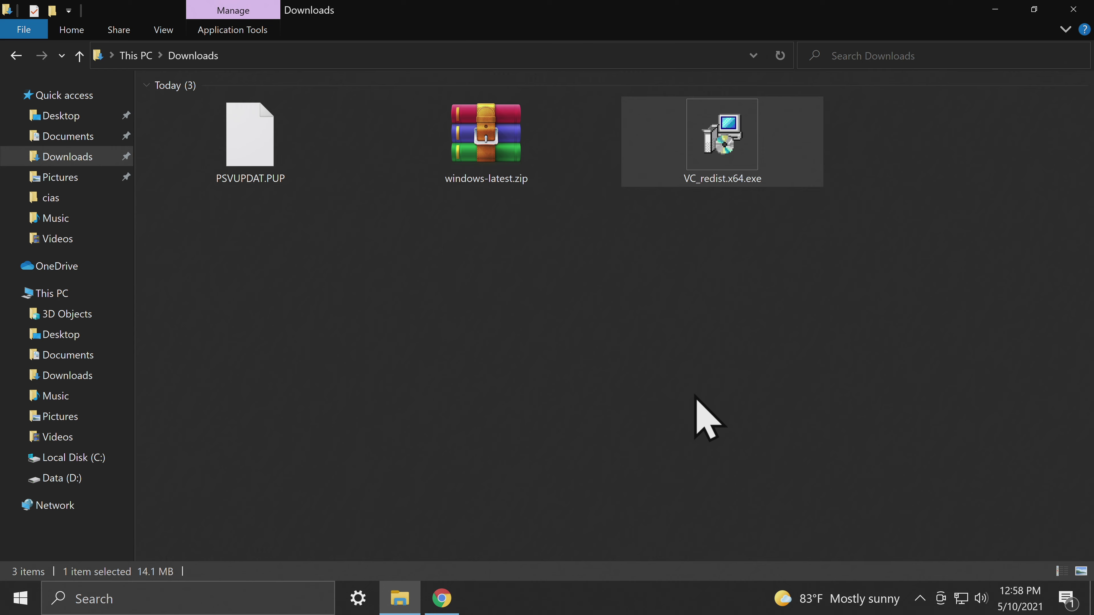
{"action": "right_click", "coordinate": [752, 165]}
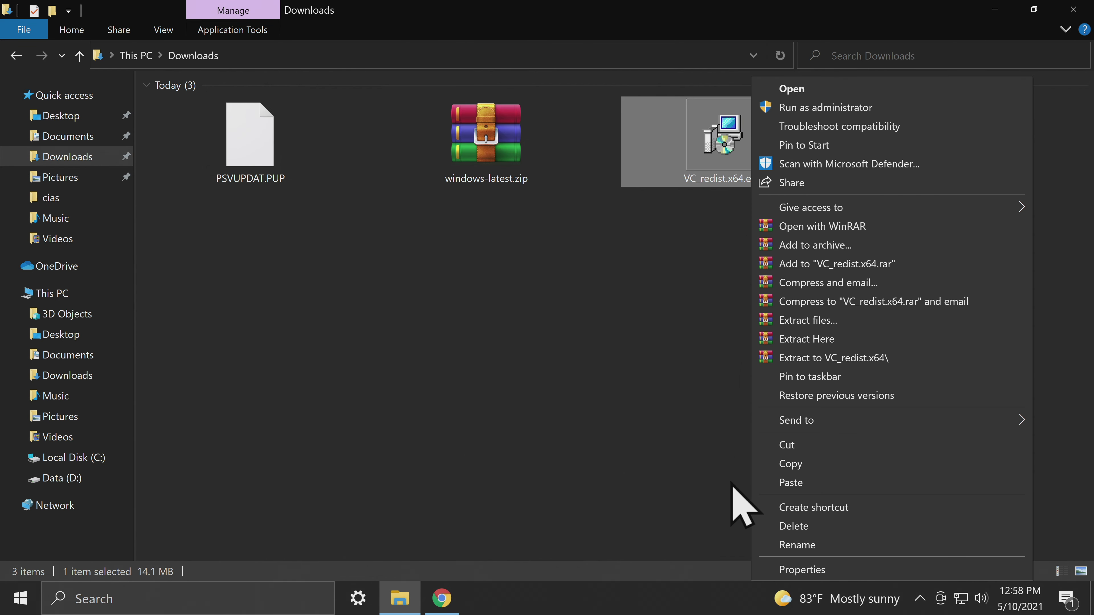
{"action": "left_click", "coordinate": [789, 533]}
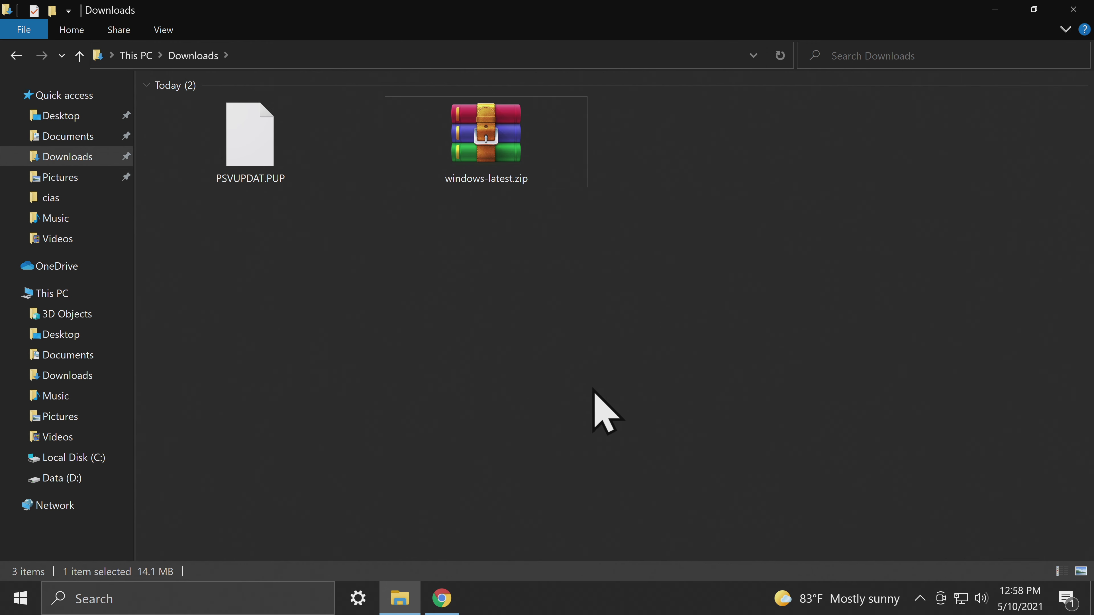
Step: Extract windows-latest.zip in Downloads to its own windows-latest folder and delete the zip file
{"action": "right_click", "coordinate": [494, 142]}
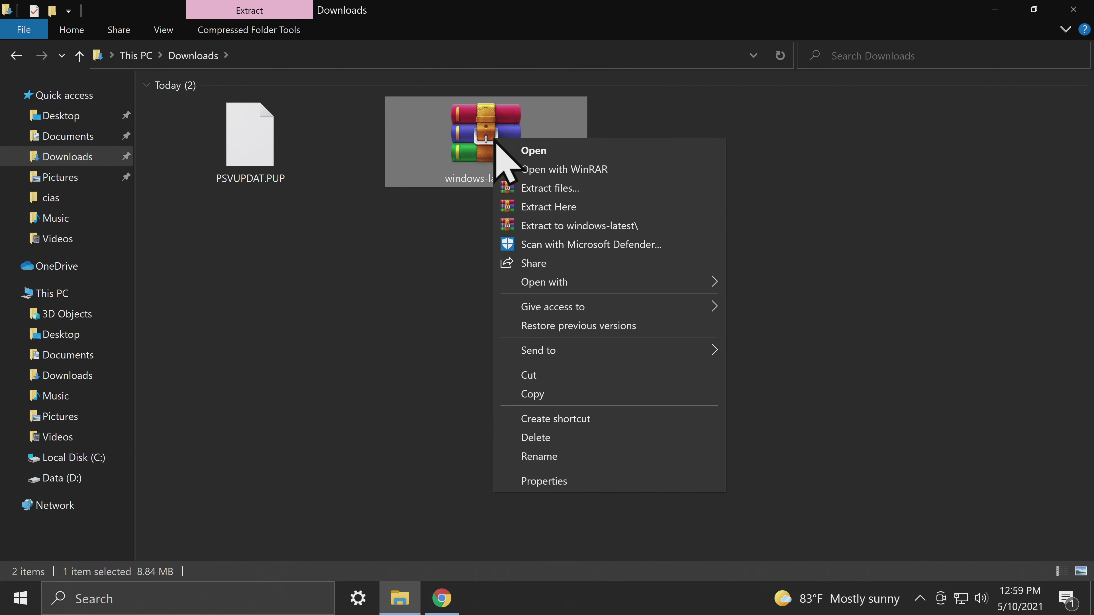
{"action": "left_click", "coordinate": [564, 225]}
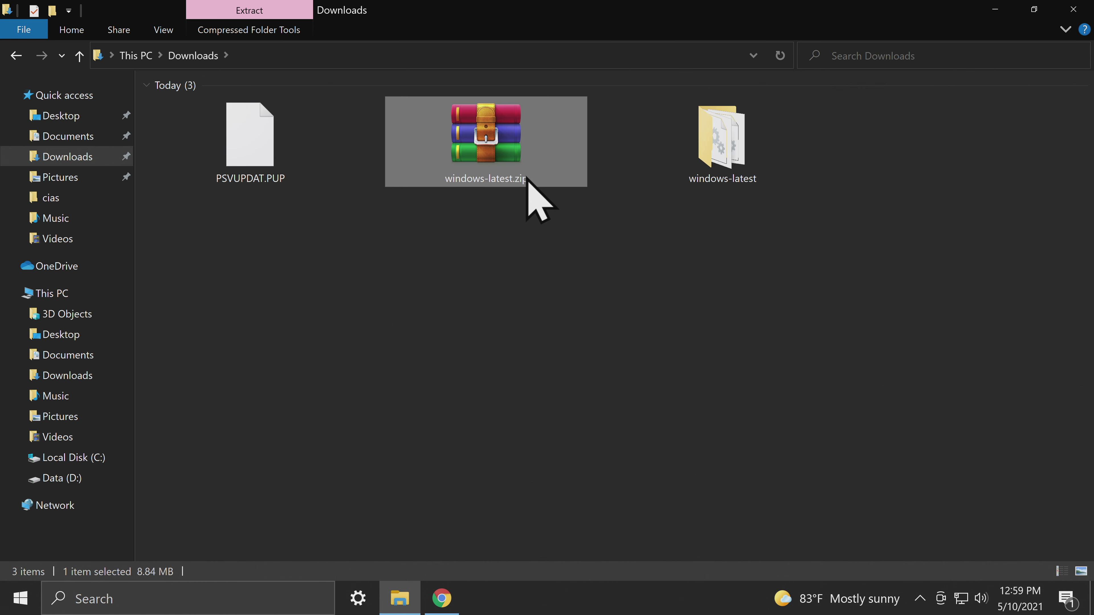
{"action": "right_click", "coordinate": [498, 145]}
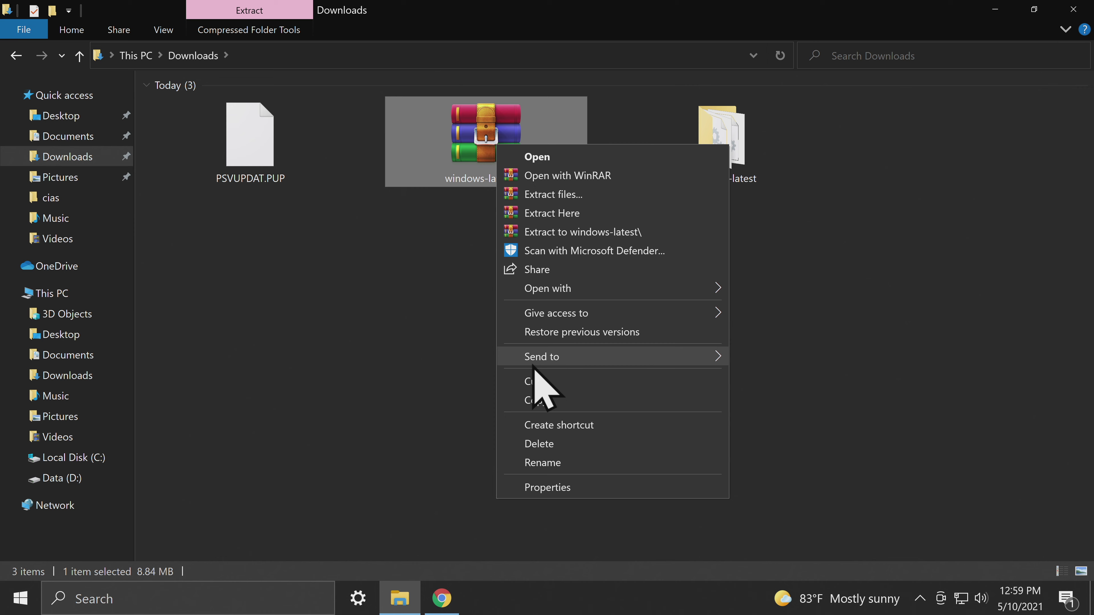
{"action": "left_click", "coordinate": [538, 444]}
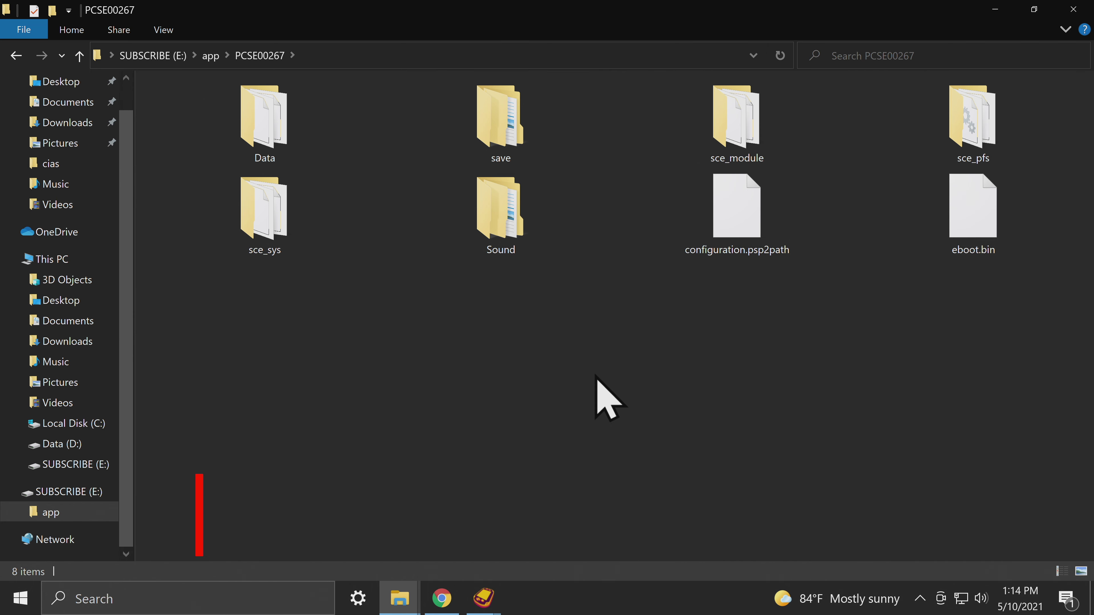
Step: Compress all files and folders inside the PCSE00267 game folder into a ZIP archive named PCSE00267.zip
{"action": "left_click_drag", "start_coordinate": [1020, 362], "coordinate": [251, 91]}
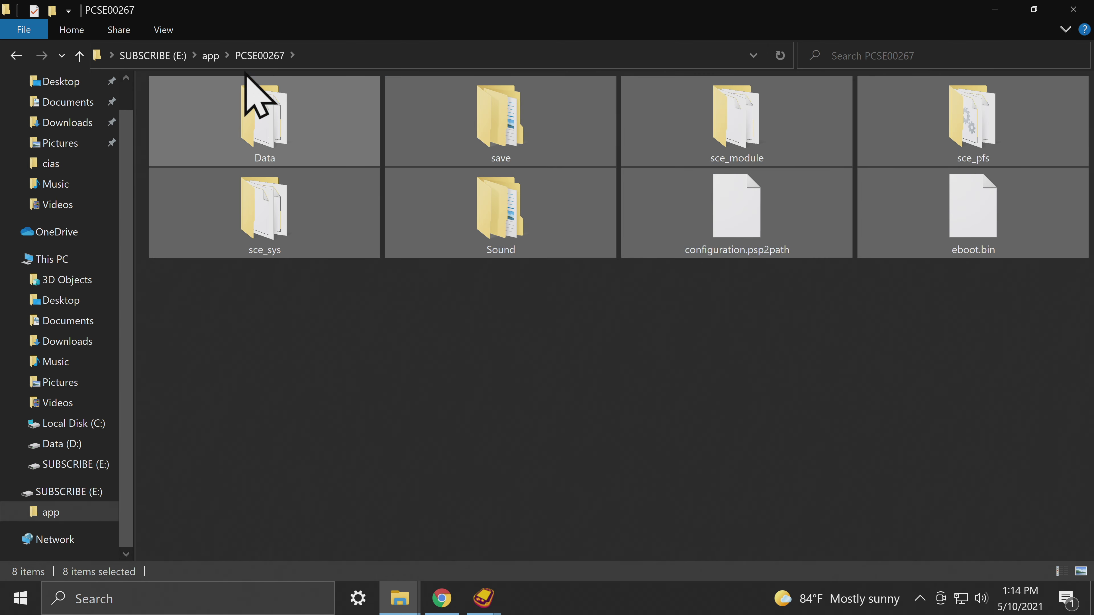
{"action": "right_click", "coordinate": [263, 130]}
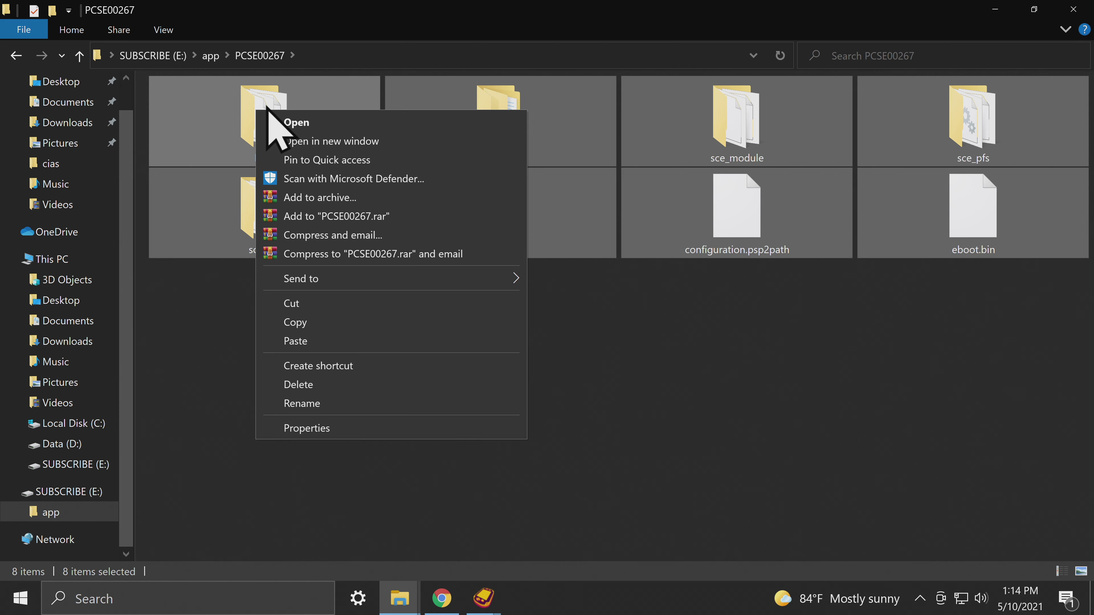
{"action": "left_click", "coordinate": [327, 197]}
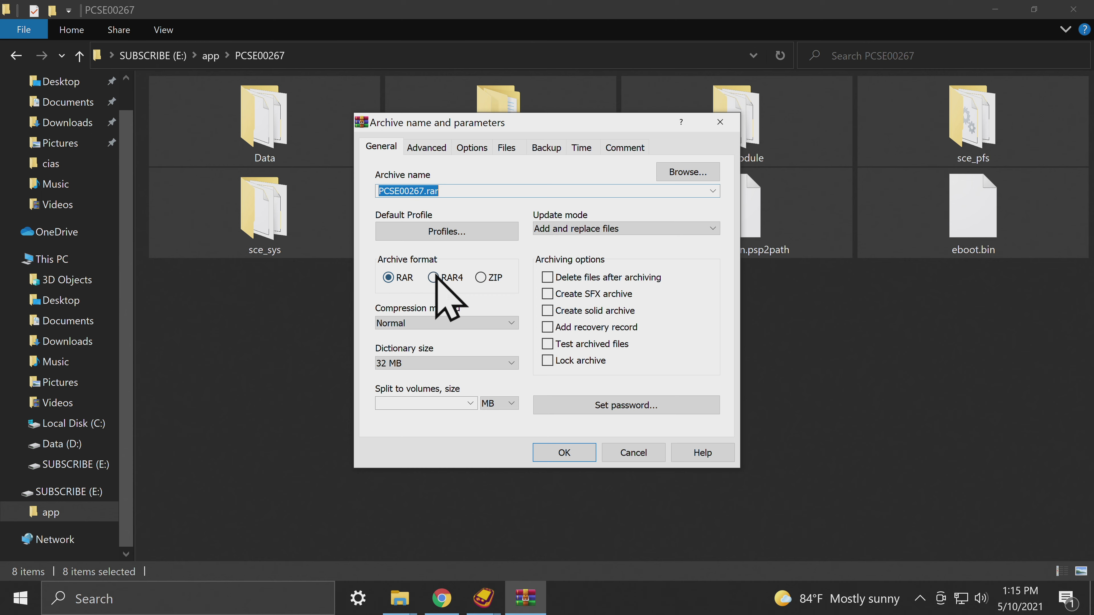
{"action": "left_click", "coordinate": [480, 277]}
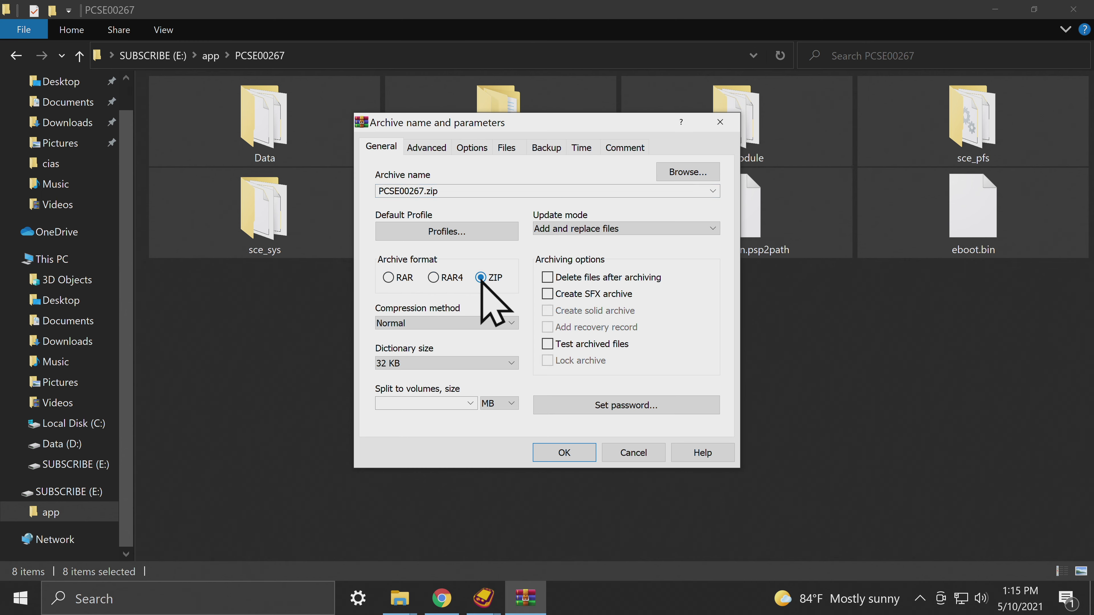
{"action": "left_click", "coordinate": [546, 456]}
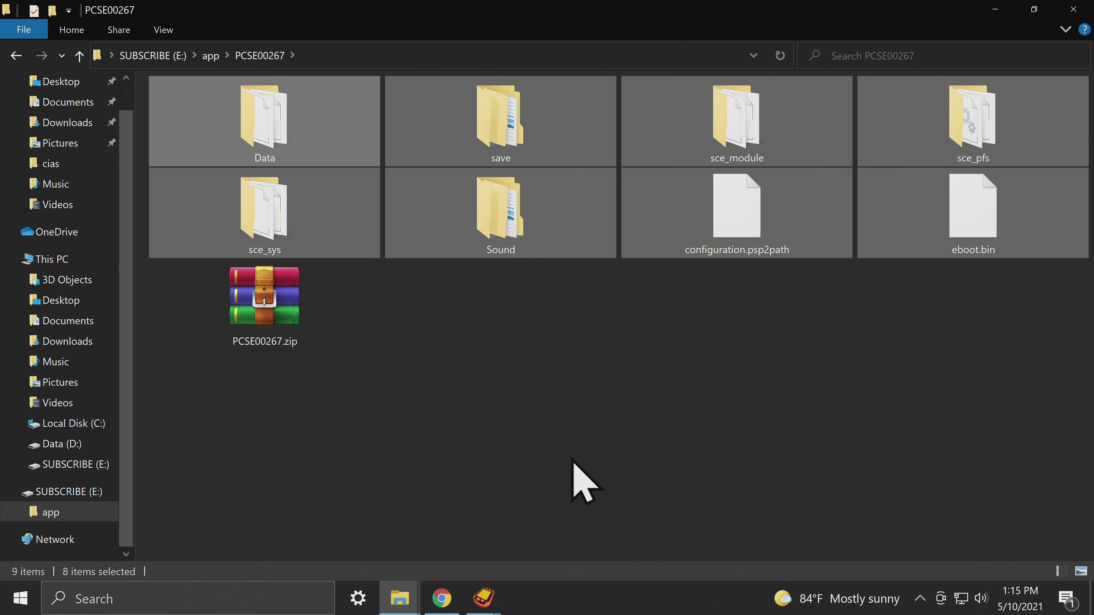
{"action": "left_click", "coordinate": [583, 480]}
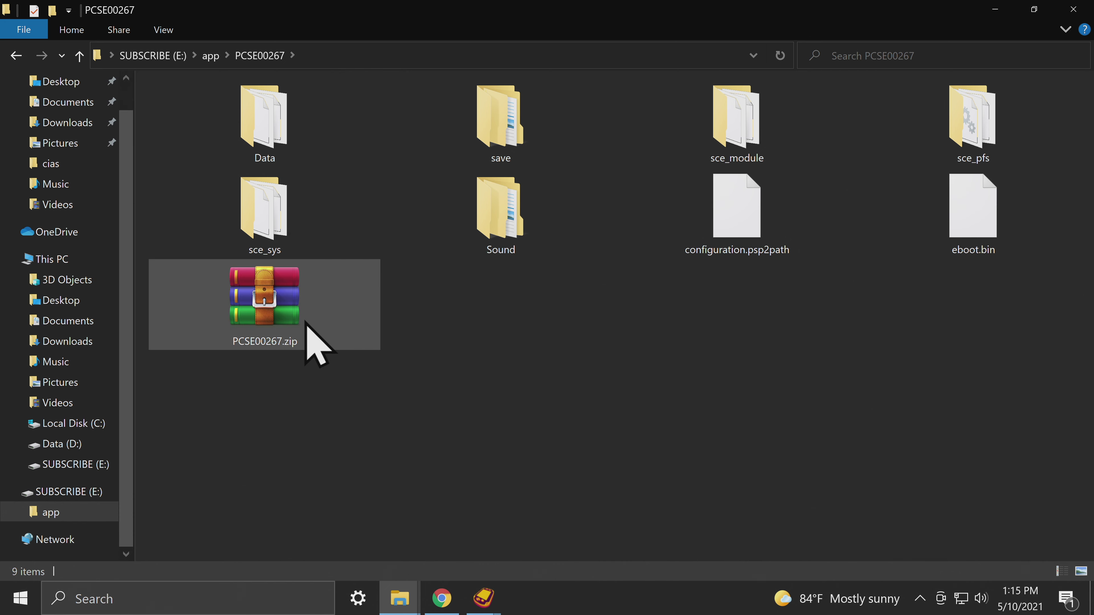
Step: Copy PCSE00267.zip from the game folder into the Music folder
{"action": "right_click", "coordinate": [275, 308]}
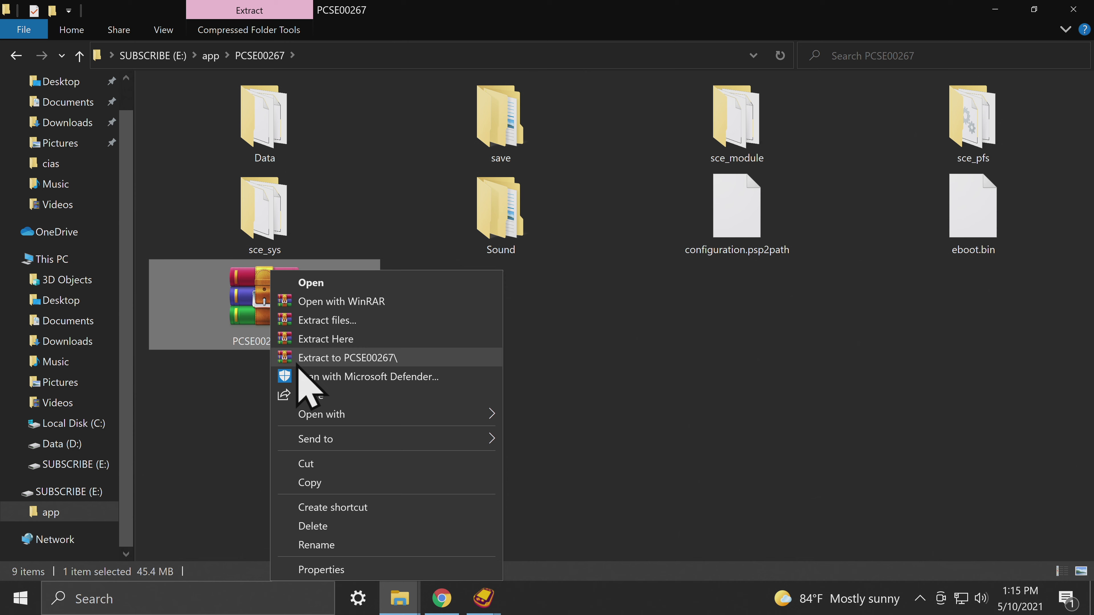
{"action": "left_click", "coordinate": [311, 483]}
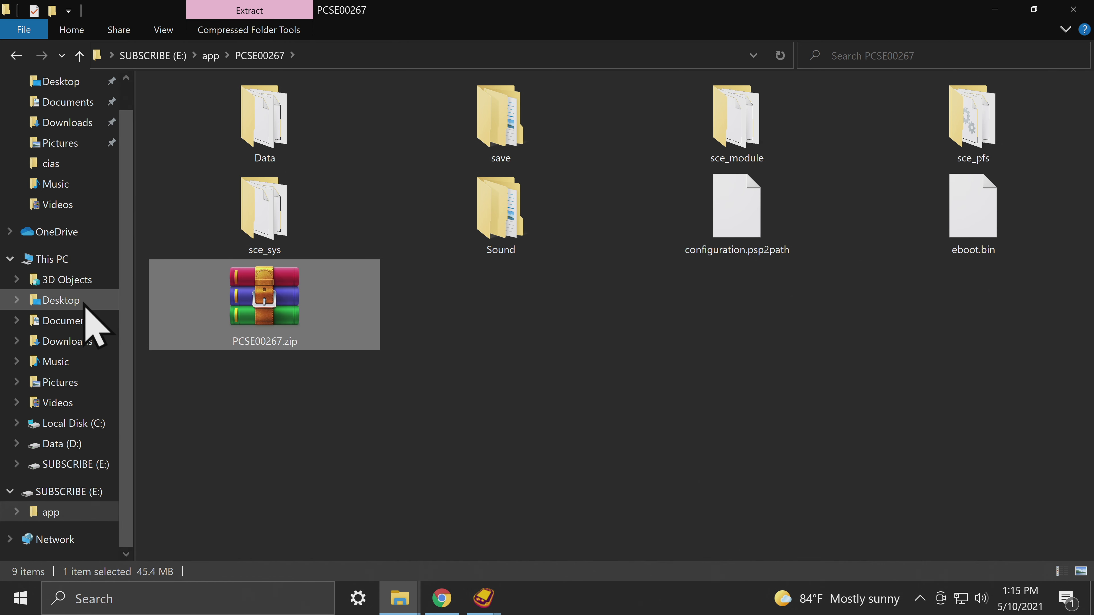
{"action": "left_click", "coordinate": [62, 364]}
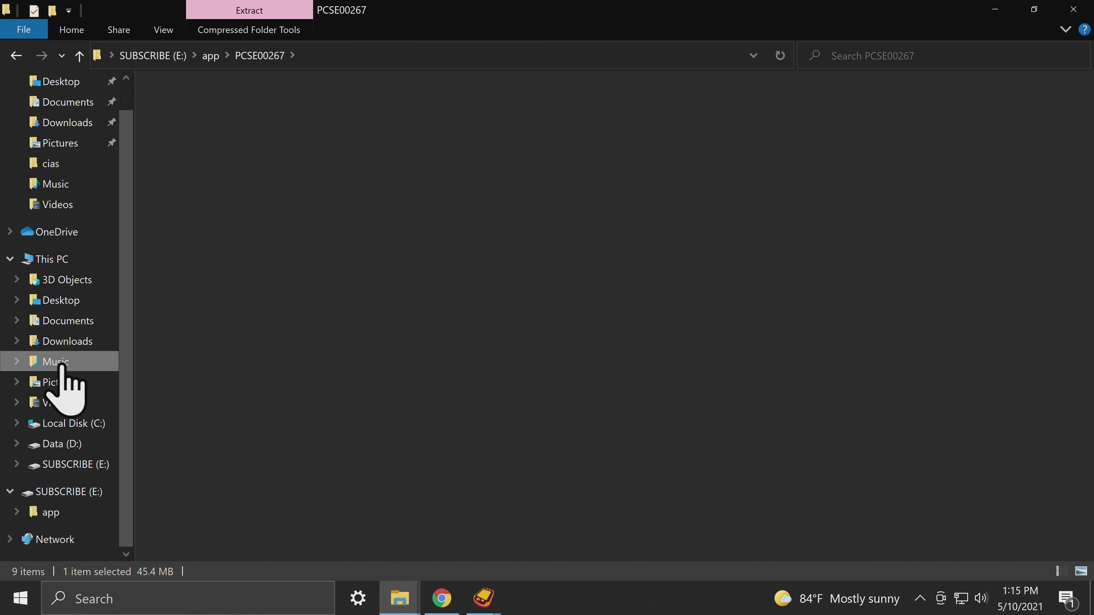
{"action": "right_click", "coordinate": [206, 235]}
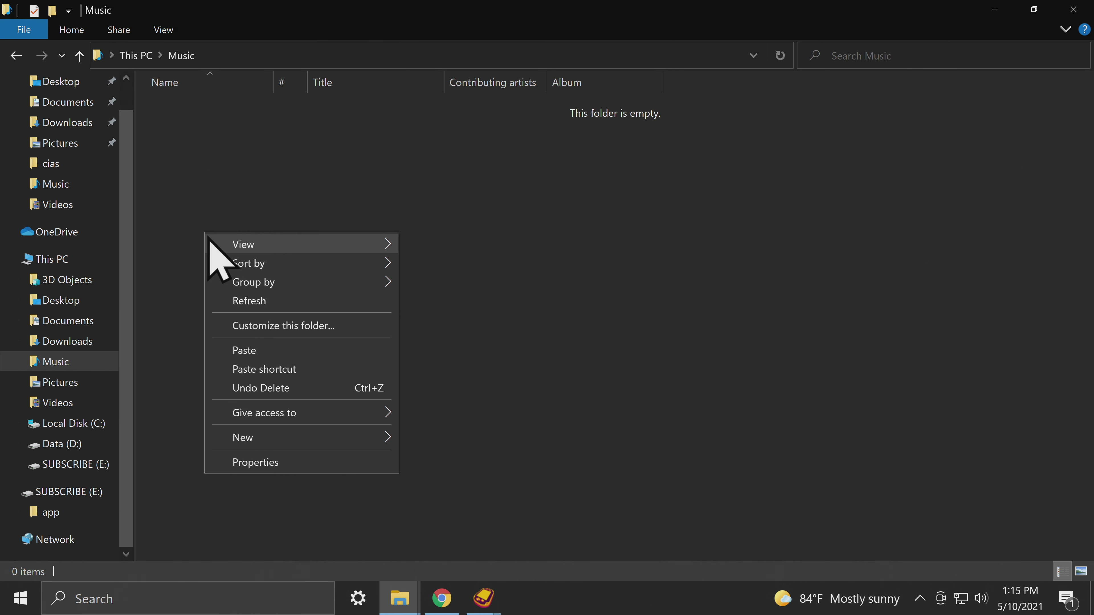
{"action": "left_click", "coordinate": [239, 350]}
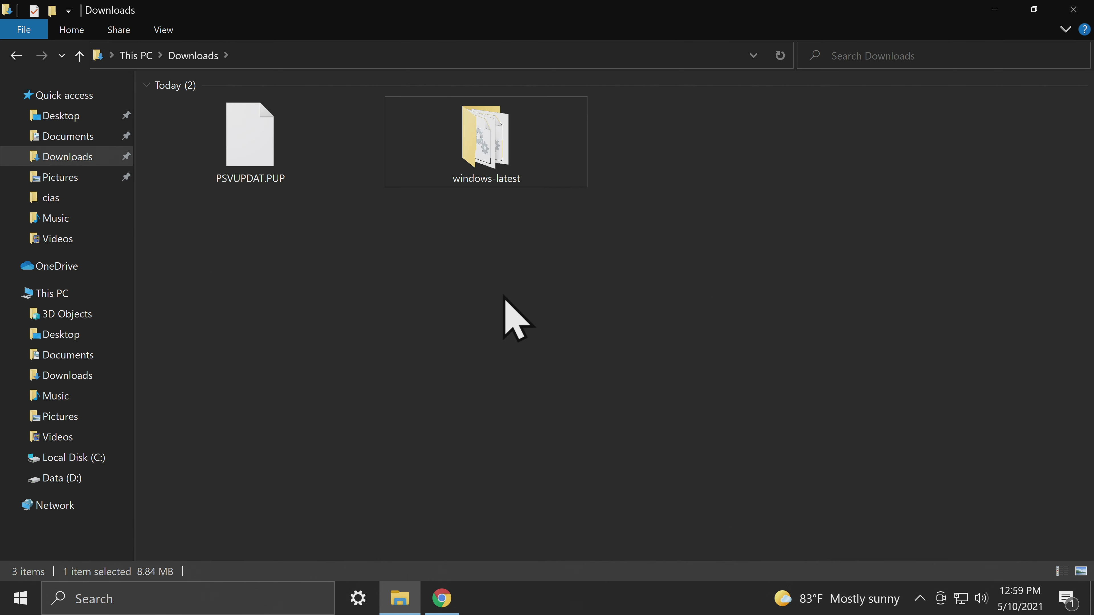
Step: Launch Vita3K.exe from the windows-latest folder in Downloads, then create the user User1 and log in with it
{"action": "double_click", "coordinate": [496, 153]}
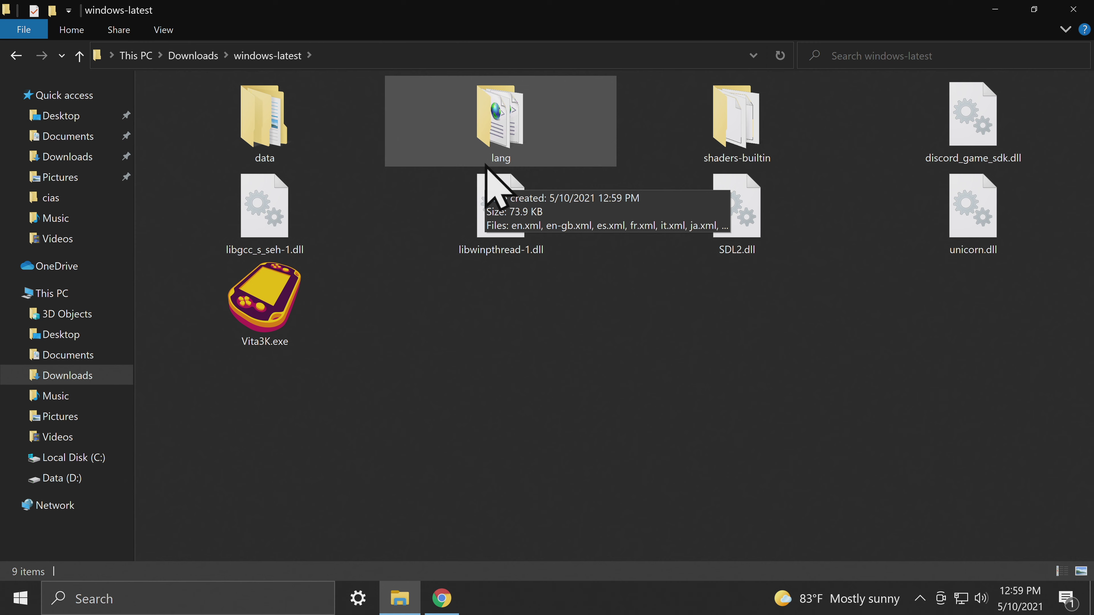
{"action": "double_click", "coordinate": [288, 302]}
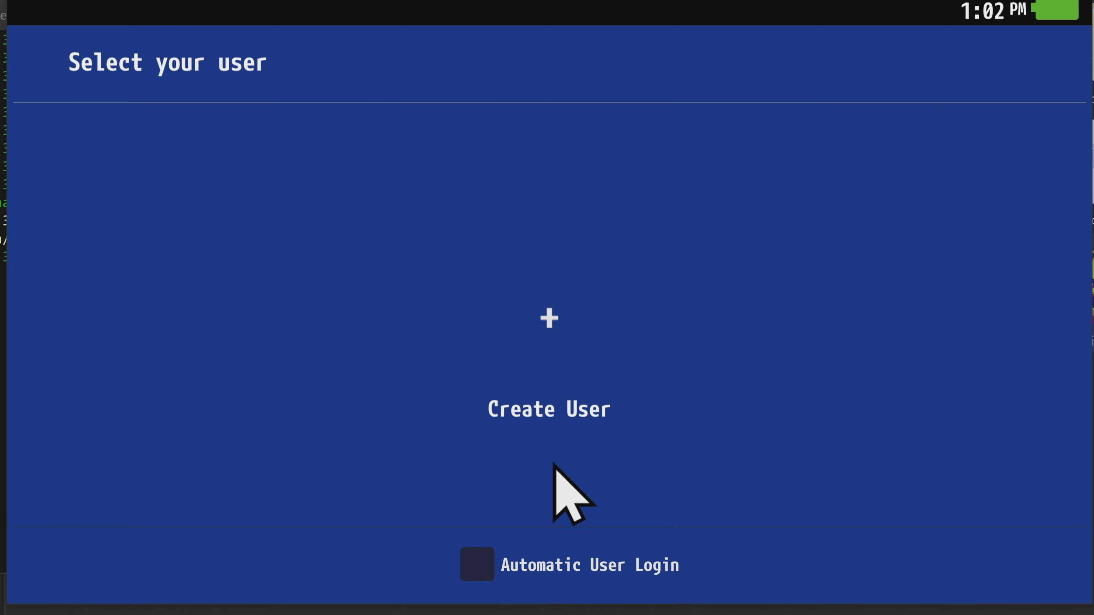
{"action": "left_click", "coordinate": [578, 336]}
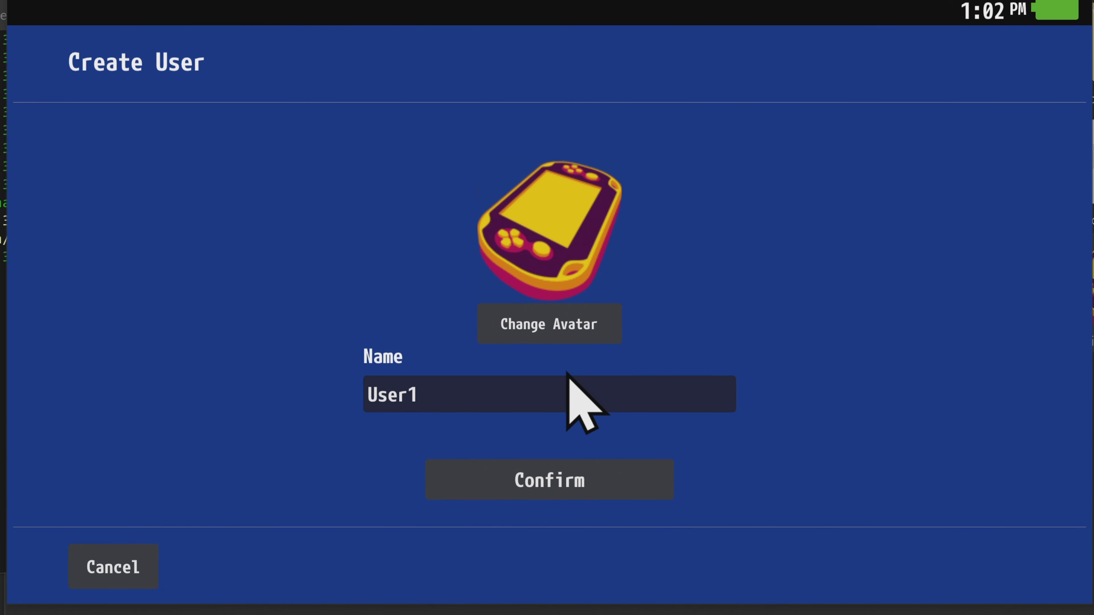
{"action": "left_click", "coordinate": [543, 476]}
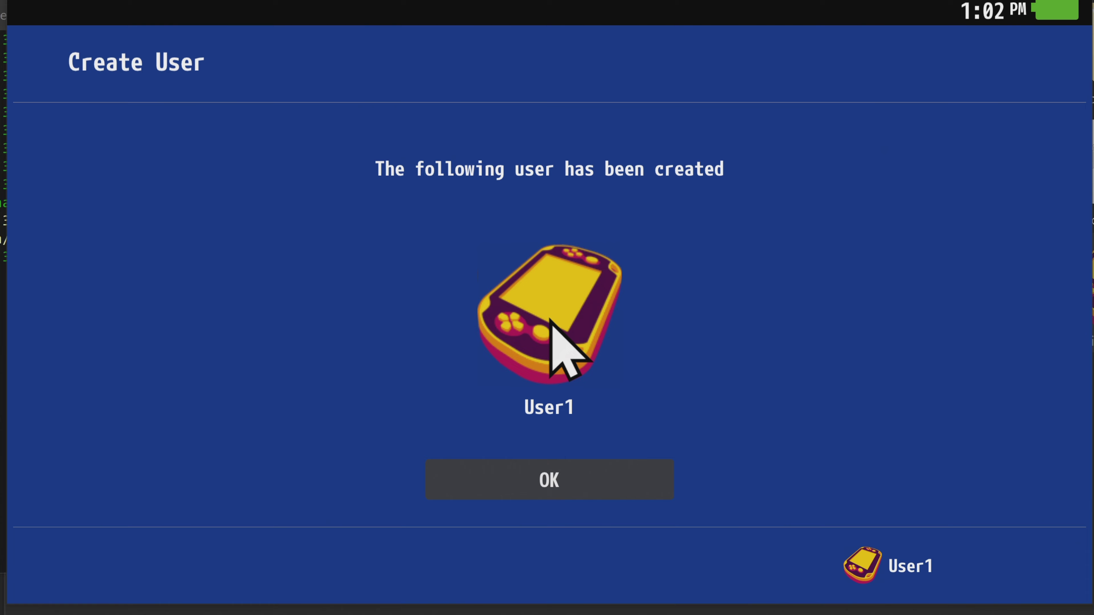
{"action": "left_click", "coordinate": [560, 488]}
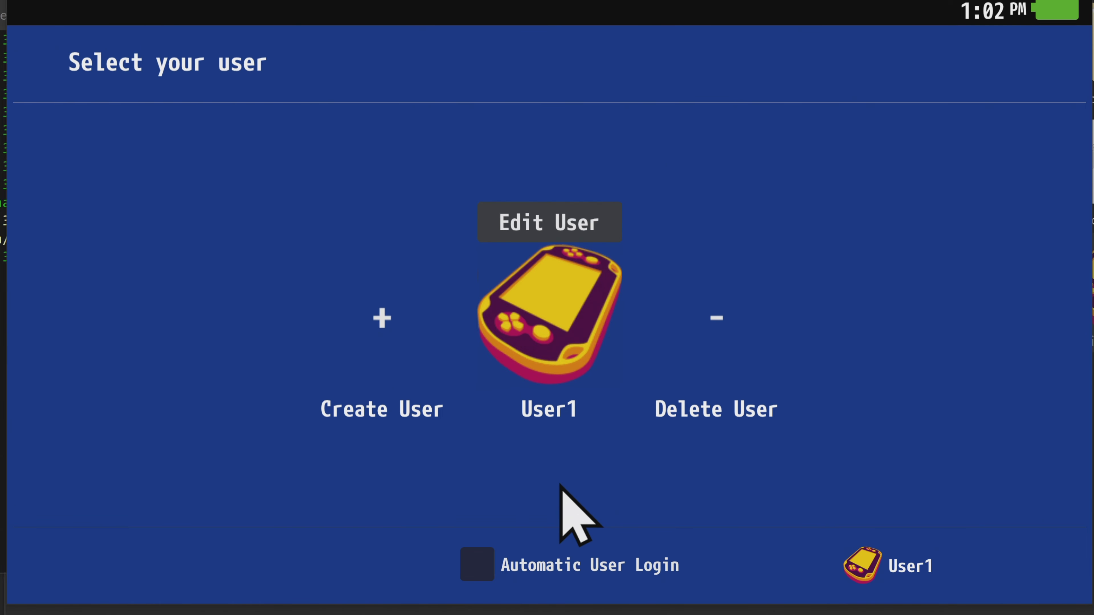
{"action": "left_click", "coordinate": [555, 326]}
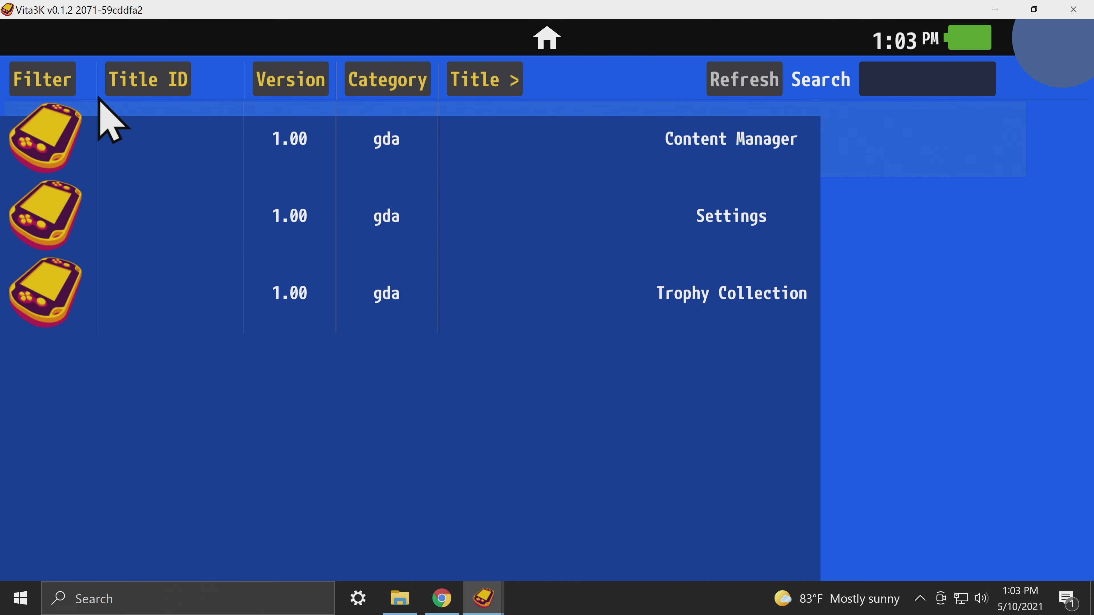
Step: Install the PS Vita firmware from PSVUPDAT.PUP in the Downloads folder and dismiss the installation message
{"action": "mouse_move", "coordinate": [38, 50]}
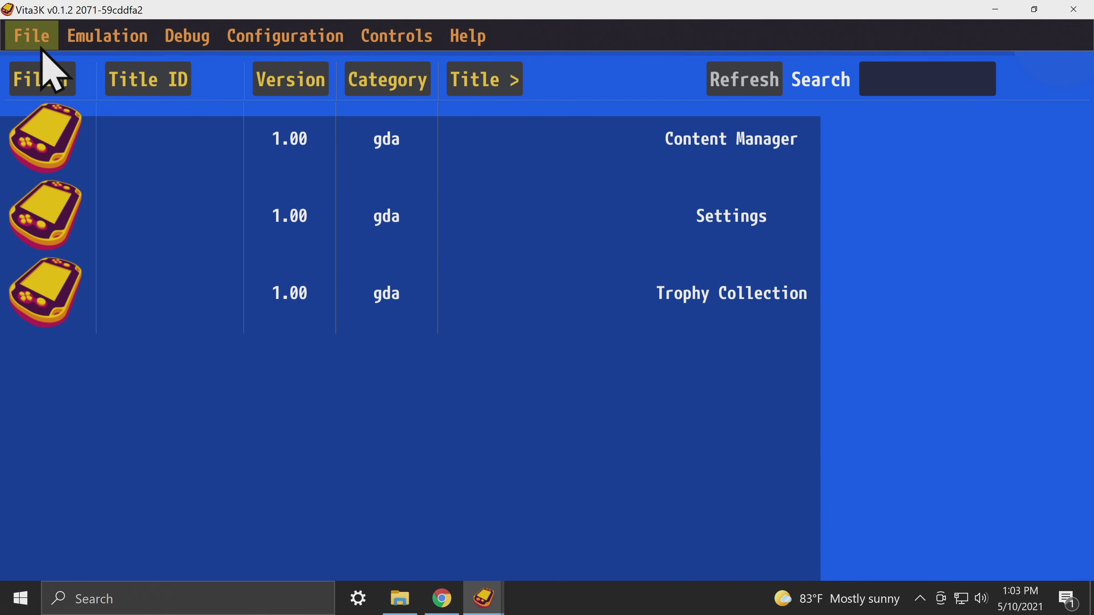
{"action": "left_click", "coordinate": [30, 30]}
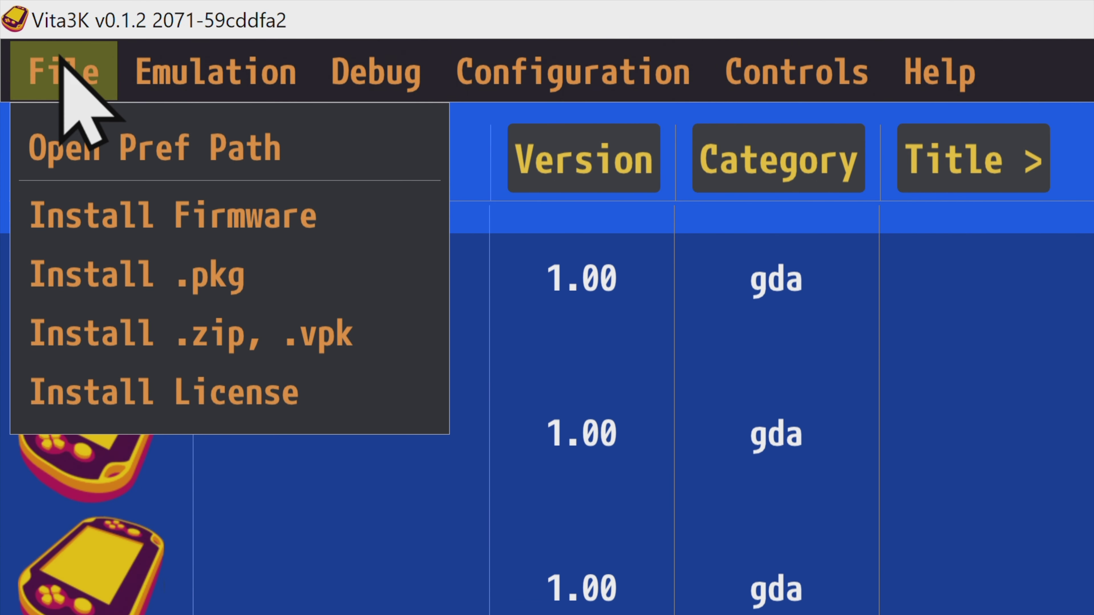
{"action": "left_click", "coordinate": [154, 222]}
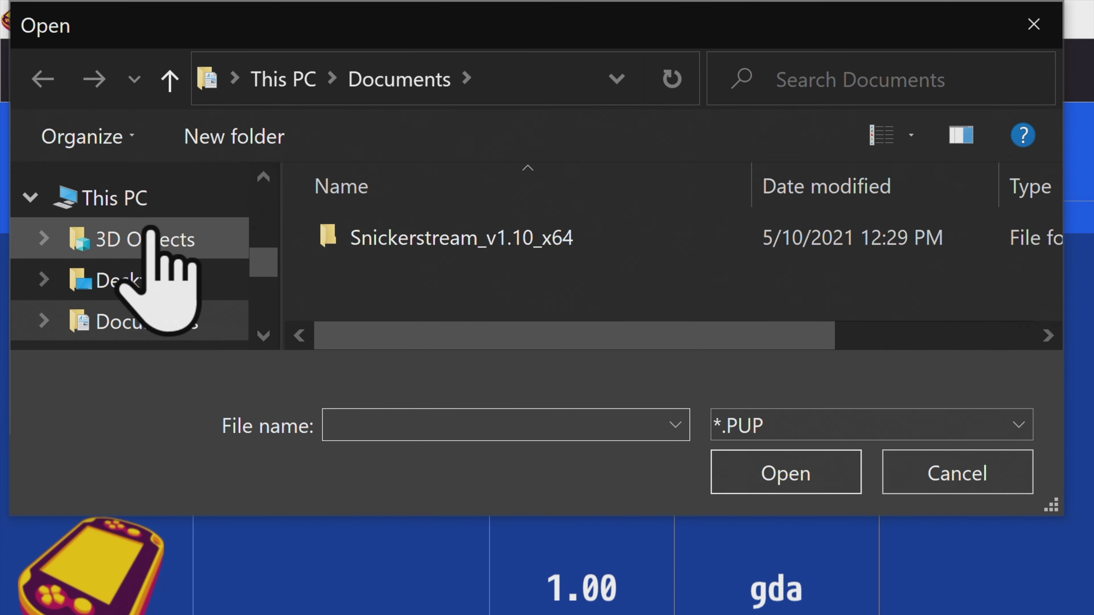
{"action": "scroll", "coordinate": [129, 246], "scroll_direction": "down", "scroll_amount": 1}
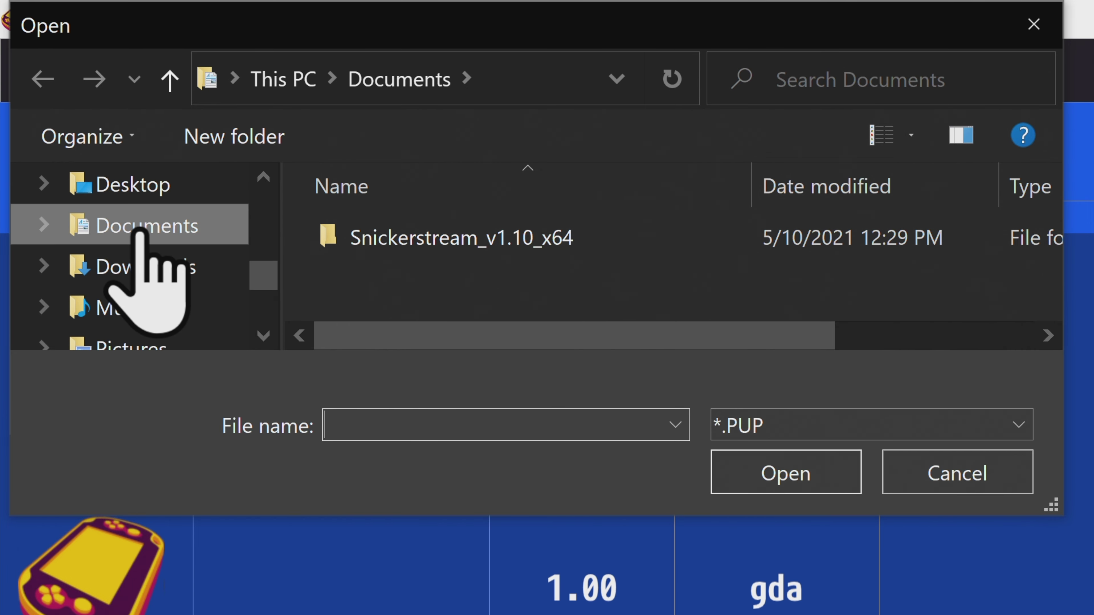
{"action": "left_click", "coordinate": [127, 271]}
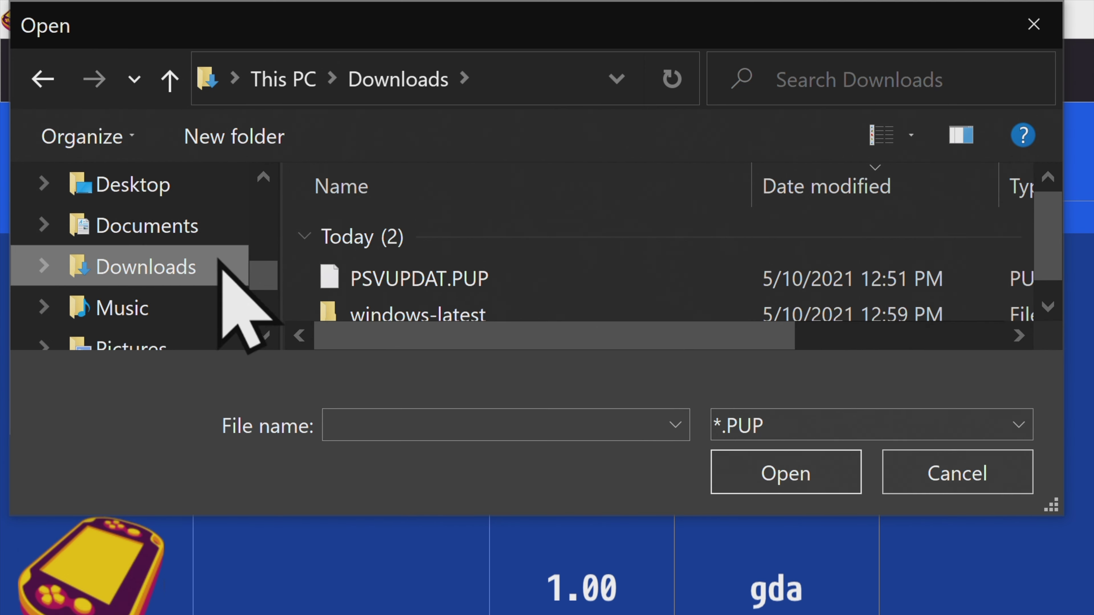
{"action": "left_click", "coordinate": [433, 280]}
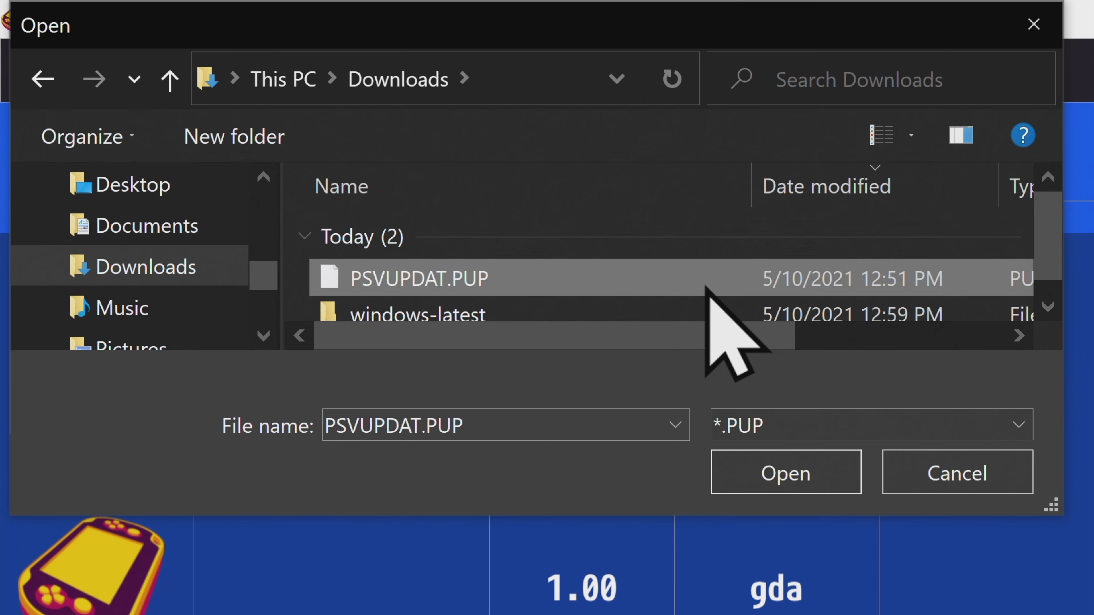
{"action": "double_click", "coordinate": [448, 278]}
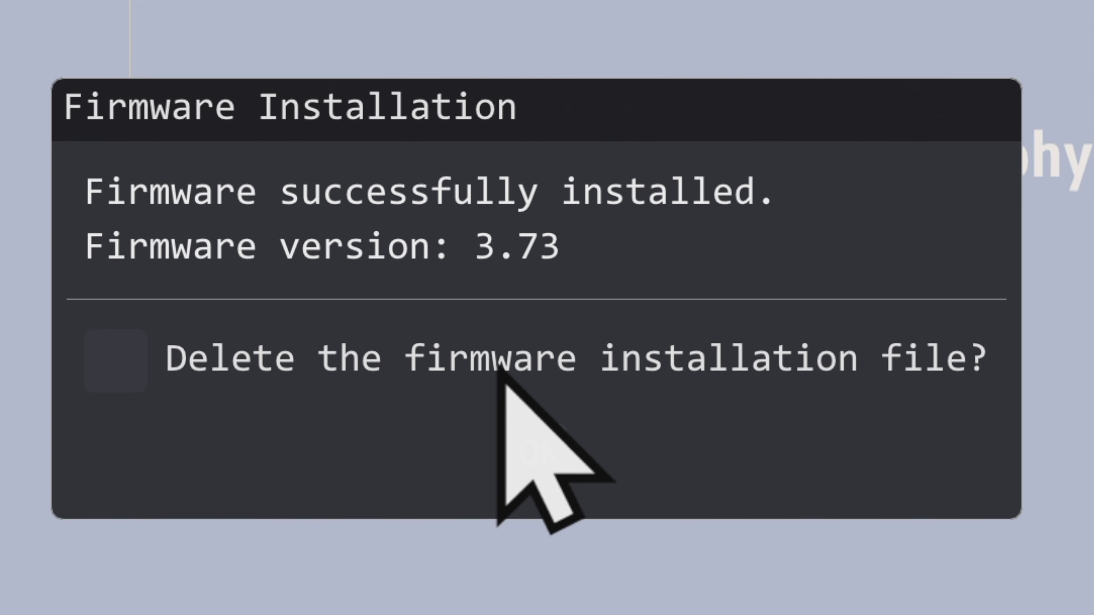
{"action": "left_click", "coordinate": [562, 448]}
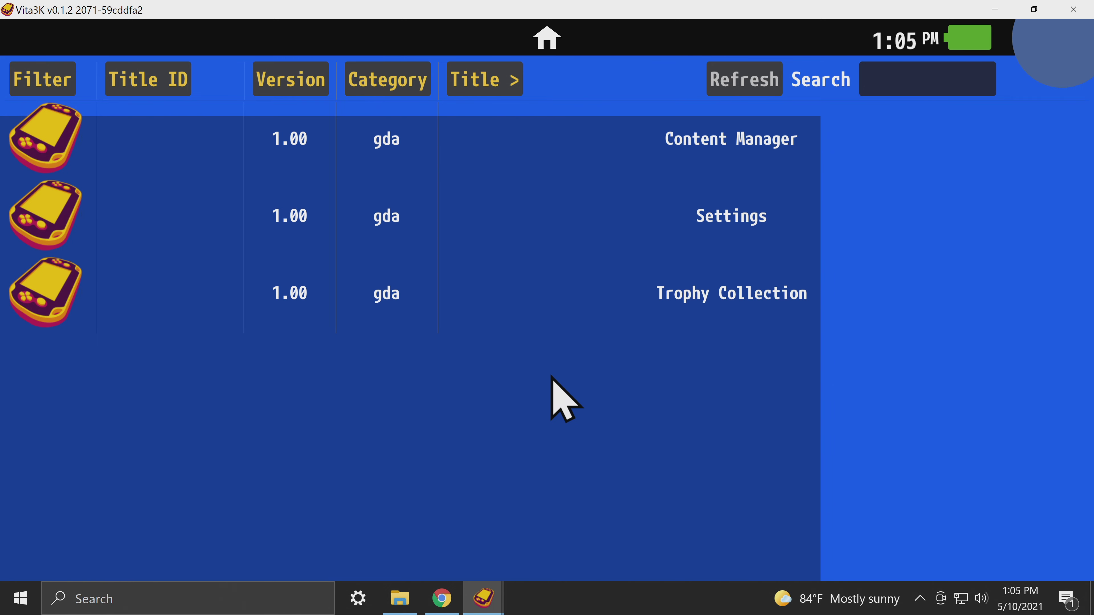
Step: Install the game archive PCSE00267.zip from the Music folder, without choosing to delete the archive
{"action": "mouse_move", "coordinate": [32, 44]}
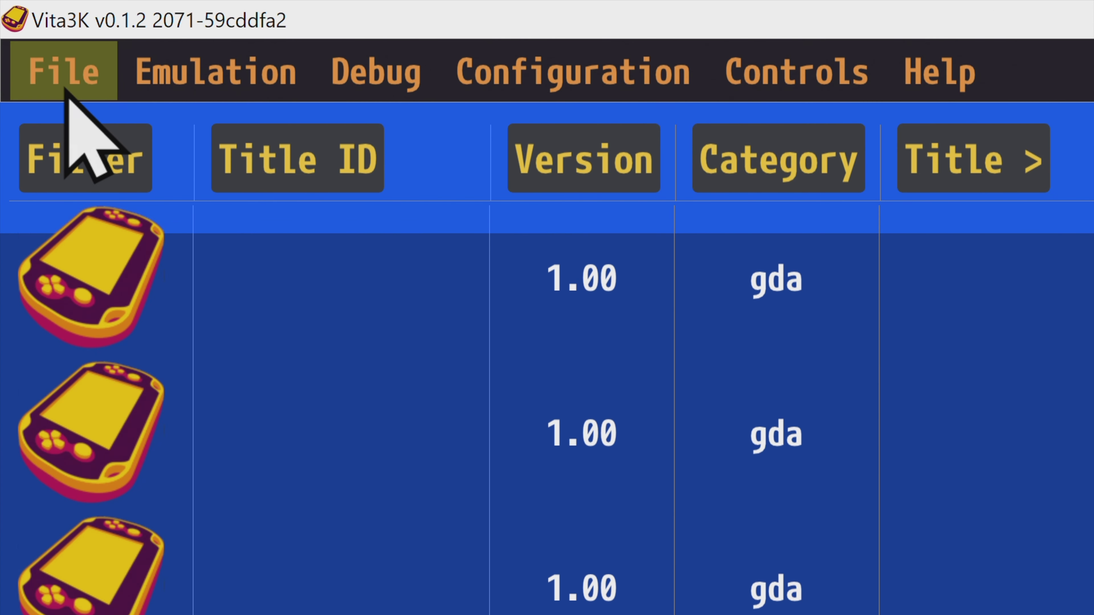
{"action": "left_click", "coordinate": [66, 88]}
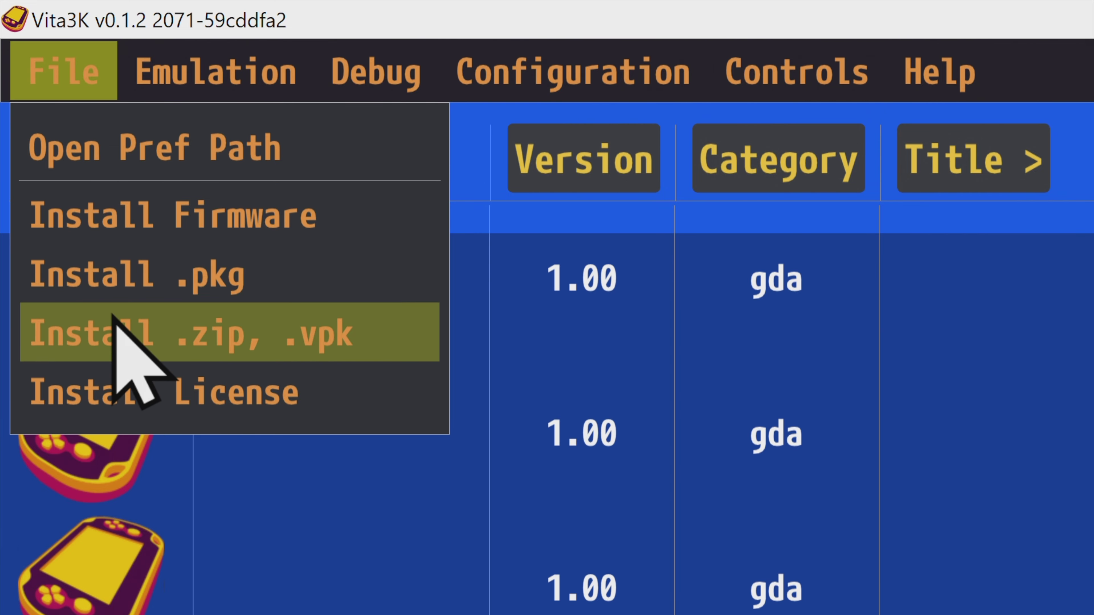
{"action": "left_click", "coordinate": [113, 331]}
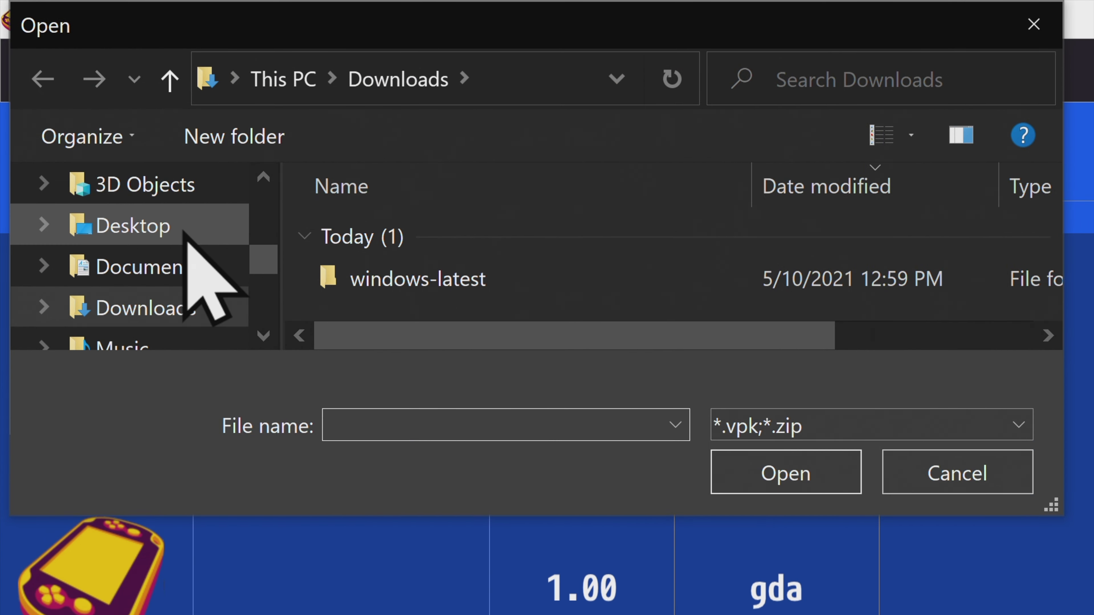
{"action": "scroll", "coordinate": [146, 249], "scroll_direction": "down", "scroll_amount": 2}
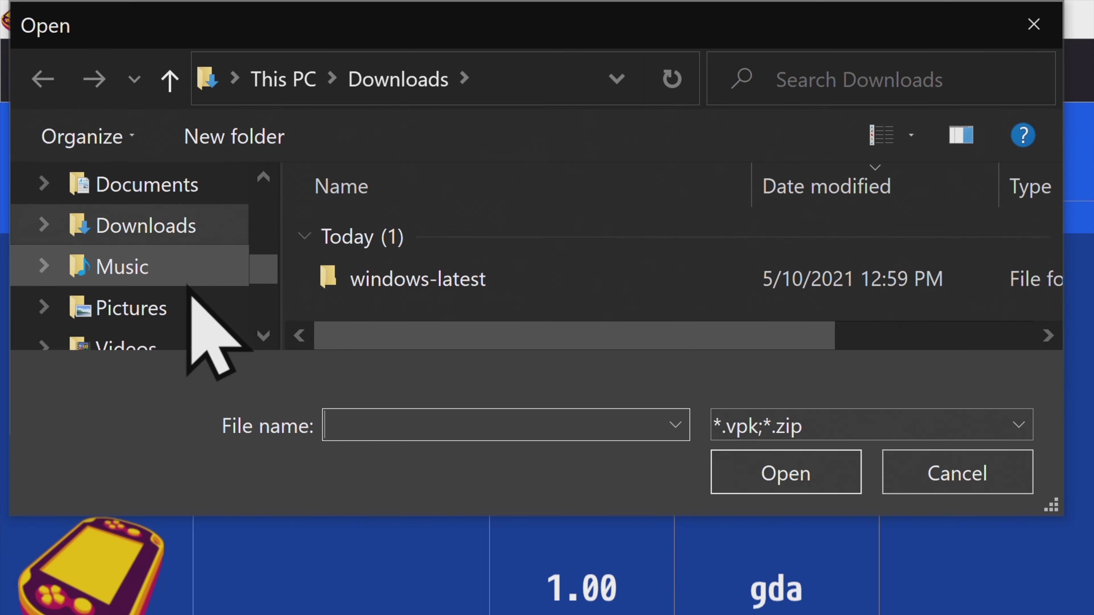
{"action": "left_click", "coordinate": [142, 267]}
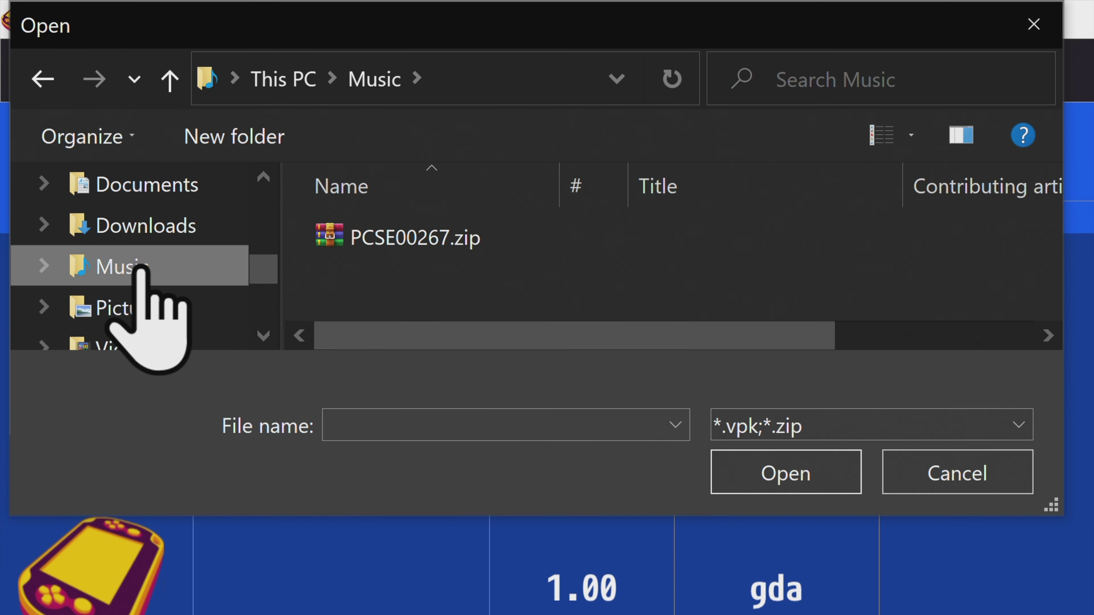
{"action": "left_click", "coordinate": [385, 233]}
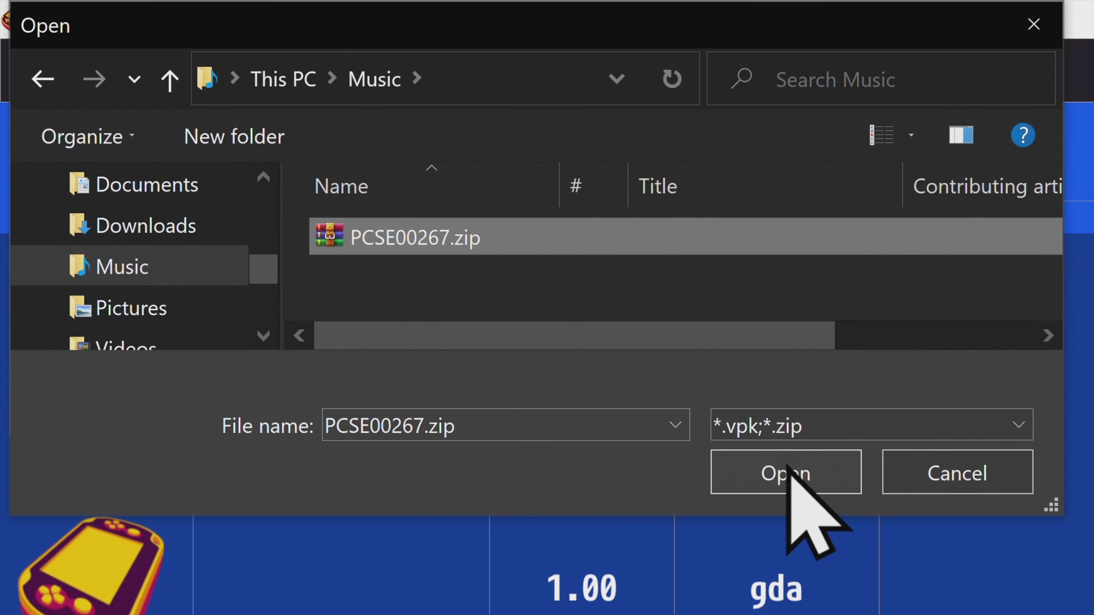
{"action": "left_click", "coordinate": [794, 448]}
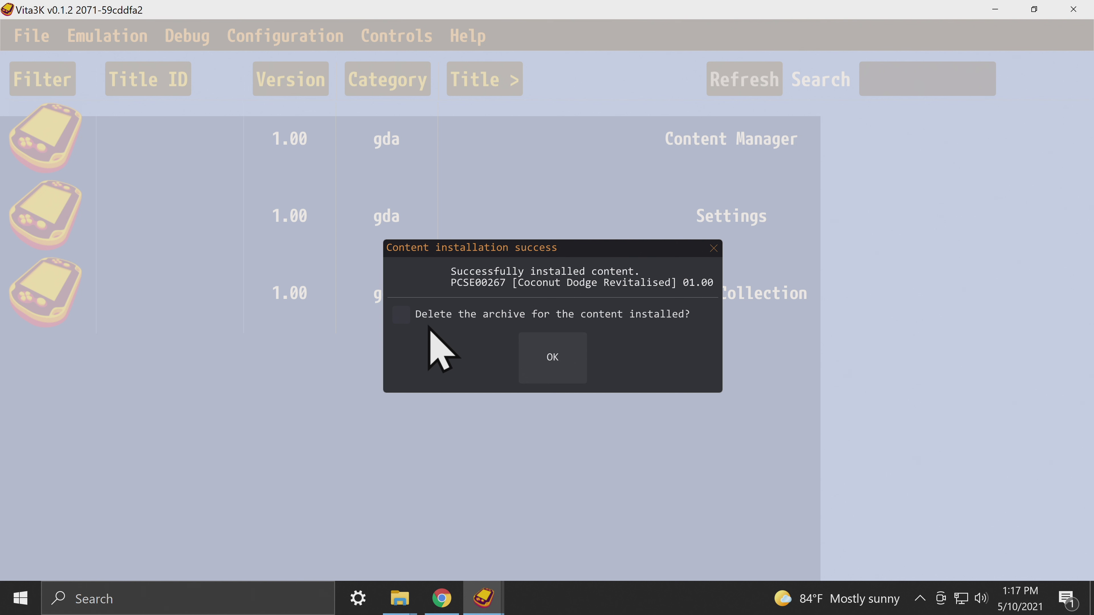
{"action": "left_click", "coordinate": [555, 357]}
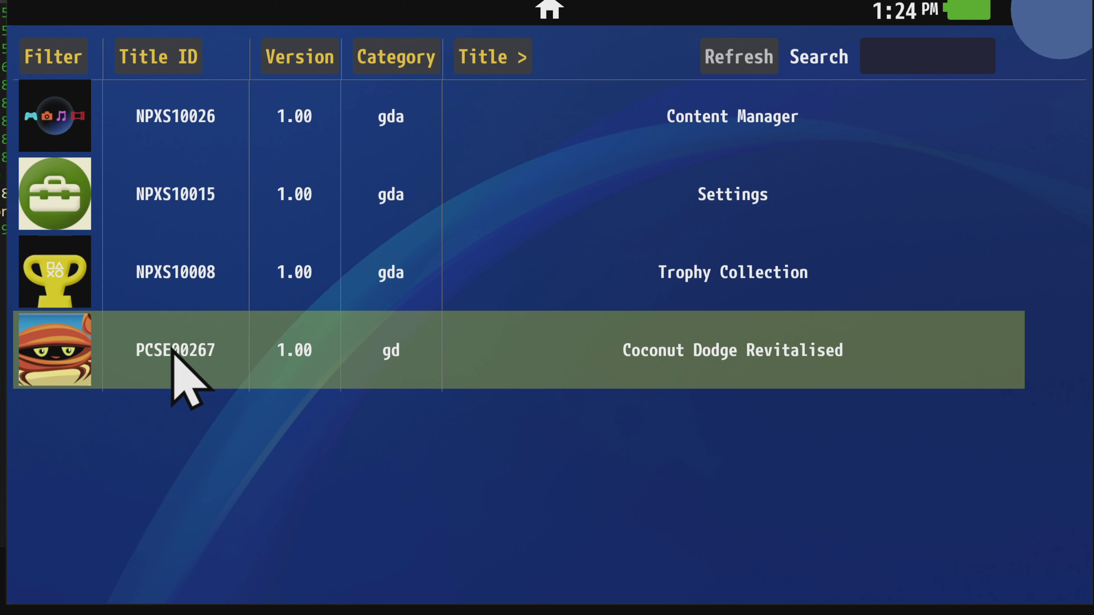
Step: Open the available actions for Coconut Dodge Revitalised in the app list
{"action": "right_click", "coordinate": [172, 352]}
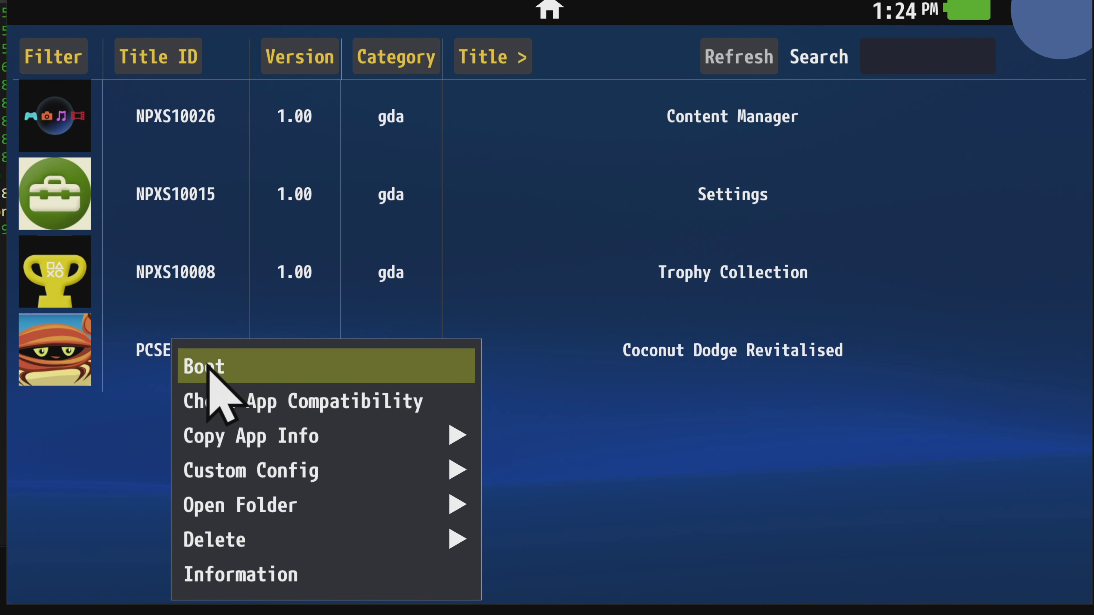